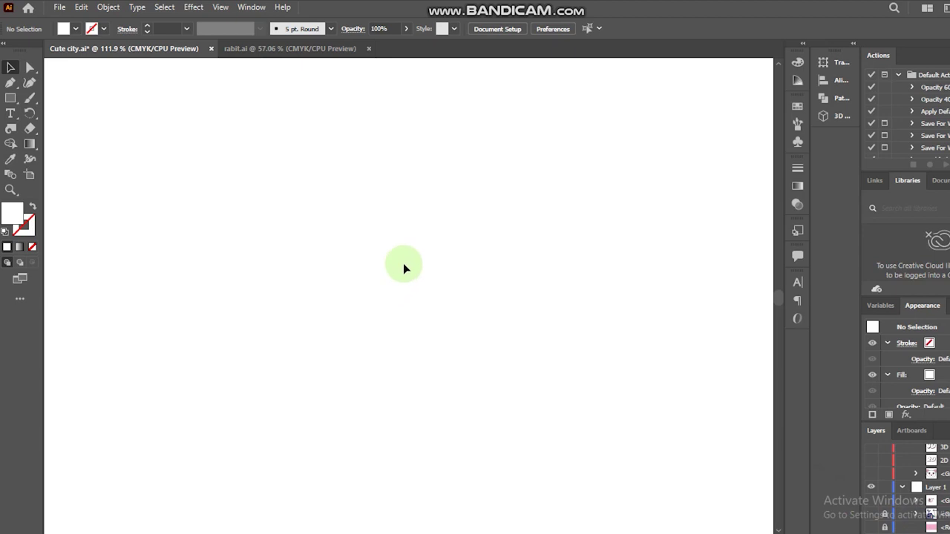
# Draw a circle about 234 px across in the middle of the artboard, squash it into a wide oval and reposition it.
pyautogui.click(396, 422)
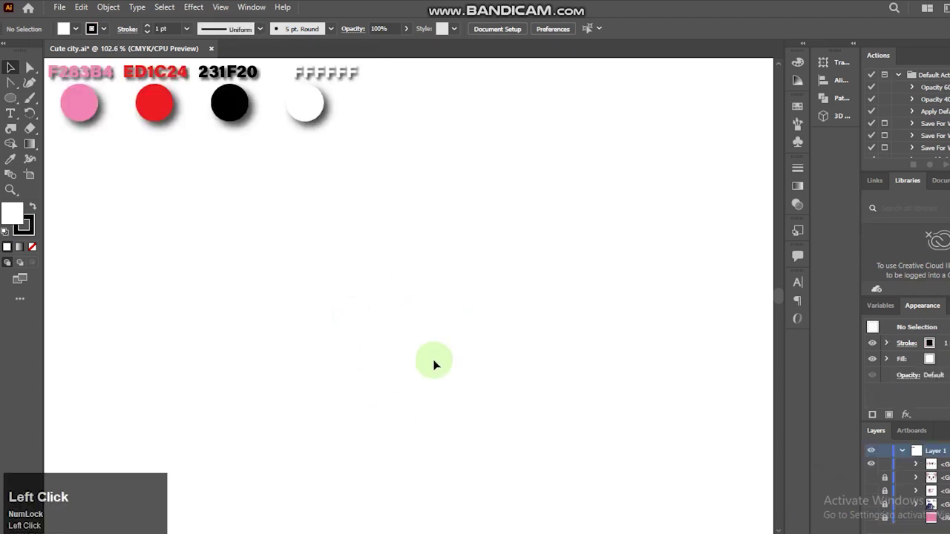
pyautogui.click(10, 98)
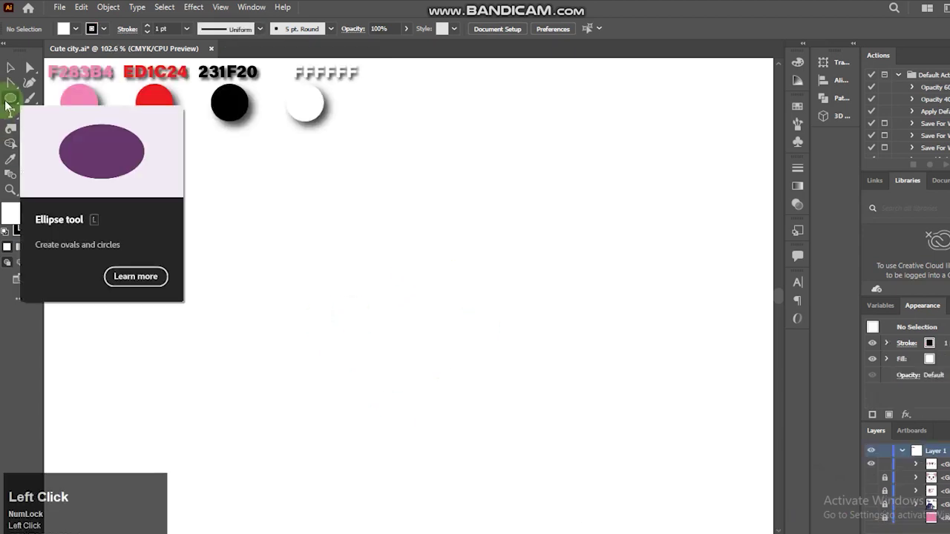
pyautogui.moveTo(439, 286)
pyautogui.mouseDown()
pyautogui.moveTo(536, 354)
pyautogui.moveTo(556, 357)
pyautogui.mouseUp()
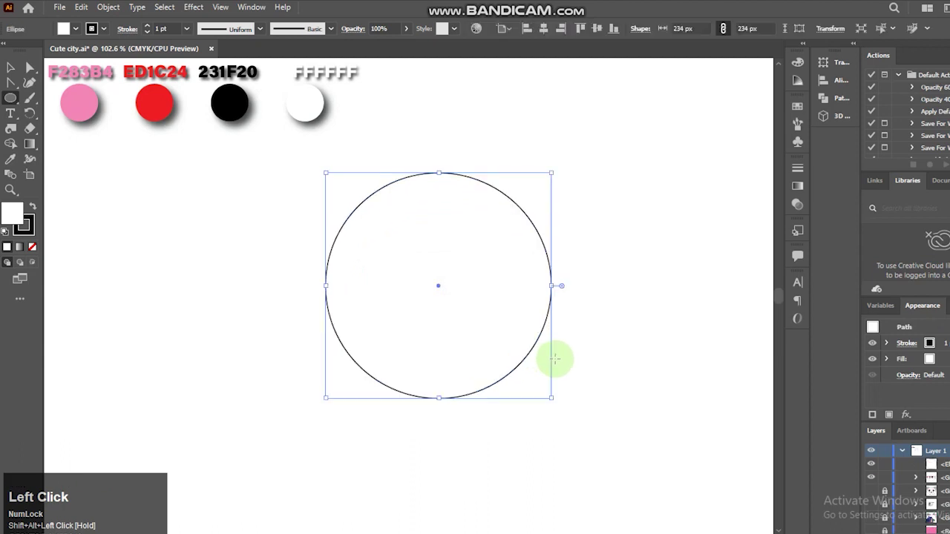
pyautogui.click(6, 68)
pyautogui.moveTo(438, 173); pyautogui.dragTo(440, 183)
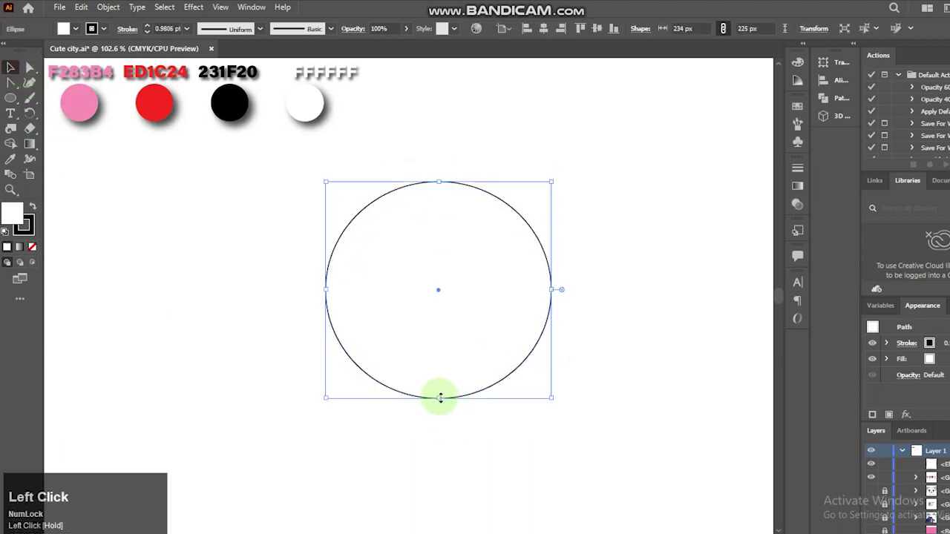
pyautogui.moveTo(439, 399); pyautogui.dragTo(439, 381)
pyautogui.moveTo(429, 261); pyautogui.dragTo(416, 301)
# Raise the bottom anchor of the head oval slightly to flatten its lower edge.
pyautogui.click(31, 67)
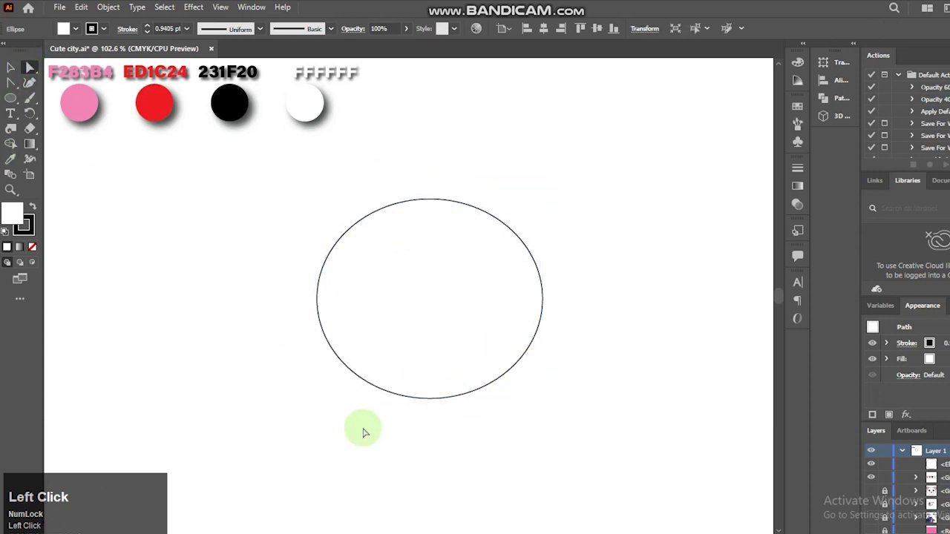
pyautogui.click(429, 400)
pyautogui.press('Up')
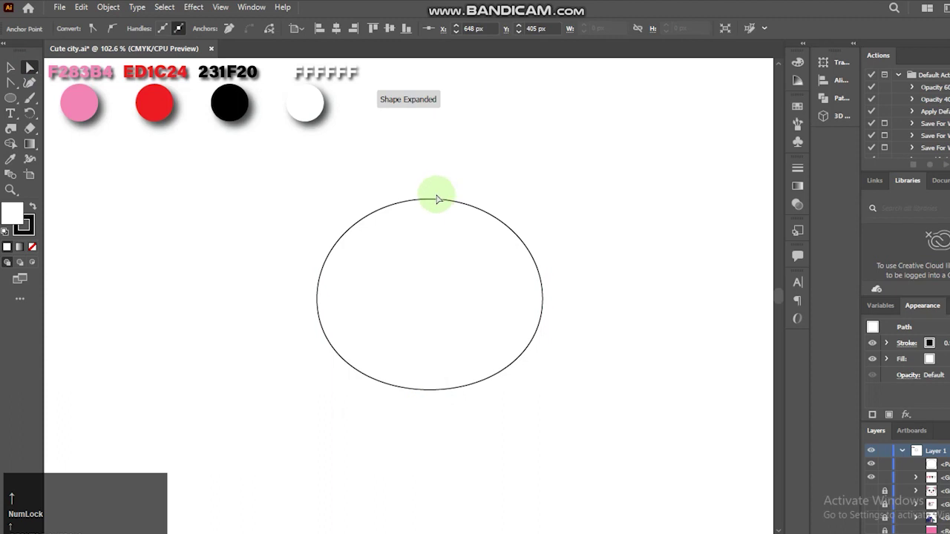
pyautogui.click(430, 203)
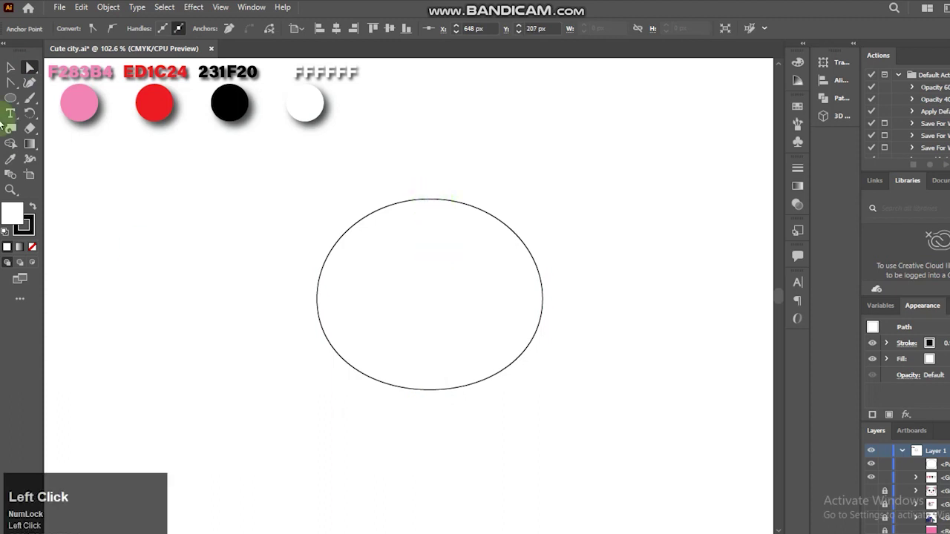
# Draw a tall narrow ellipse beside the head and convert its top anchor to a sharp corner for an ear.
pyautogui.press('v')
pyautogui.press('l')
pyautogui.moveTo(186, 245); pyautogui.dragTo(285, 444)
pyautogui.click(11, 82)
pyautogui.click(286, 262)
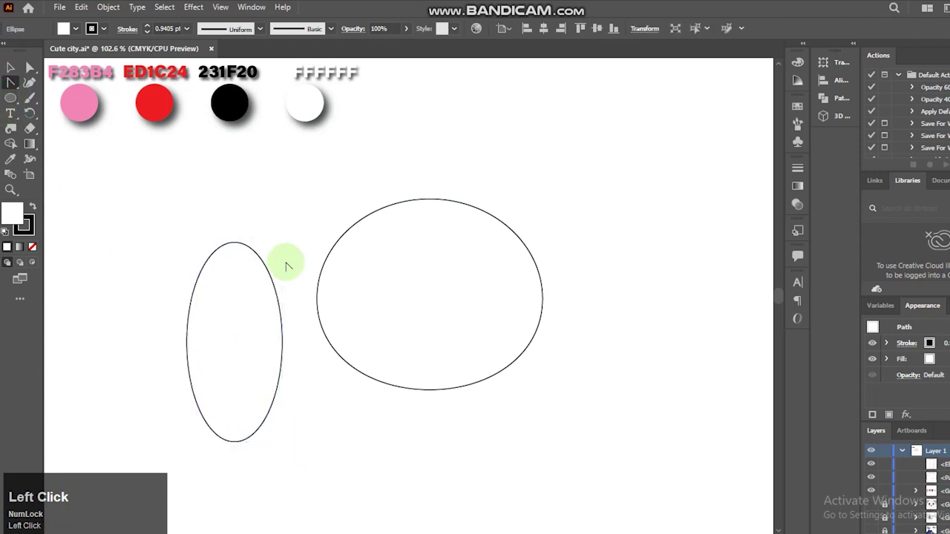
pyautogui.click(235, 246)
# Tilt the pointed ear shape to the left and place it behind the head's upper-left edge.
pyautogui.click(10, 67)
pyautogui.moveTo(283, 344); pyautogui.dragTo(179, 343)
pyautogui.moveTo(291, 450); pyautogui.dragTo(321, 355)
pyautogui.moveTo(233, 356); pyautogui.dragTo(352, 261)
pyautogui.hotkey('ctrl', 'shift', '[')
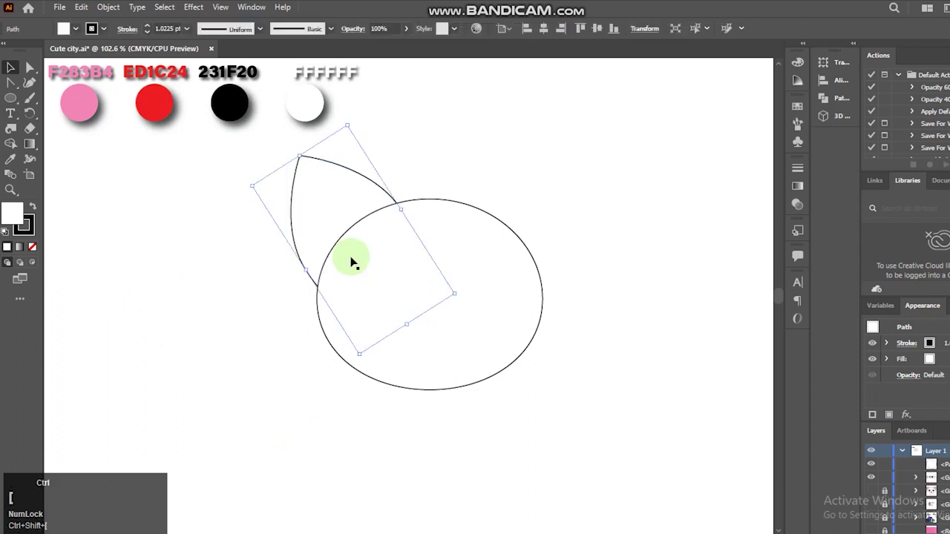
pyautogui.press('Down')
pyautogui.press('Down')
pyautogui.press('Right')
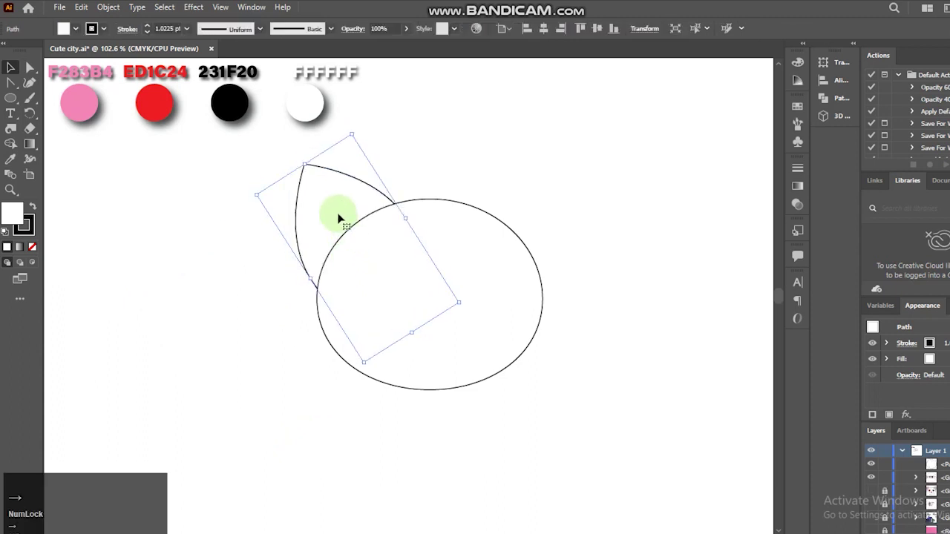
# Paste a copy of the ear in front, scale it down inside the outer ear and fill it with pink F283B4.
pyautogui.hotkey('ctrl', 'shift', 'a')
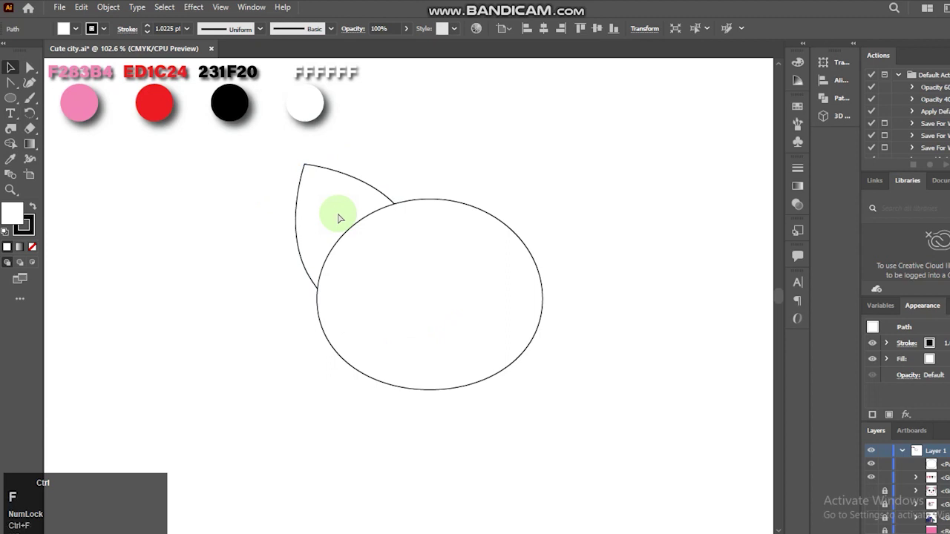
pyautogui.click(338, 218)
pyautogui.moveTo(404, 219); pyautogui.dragTo(397, 226)
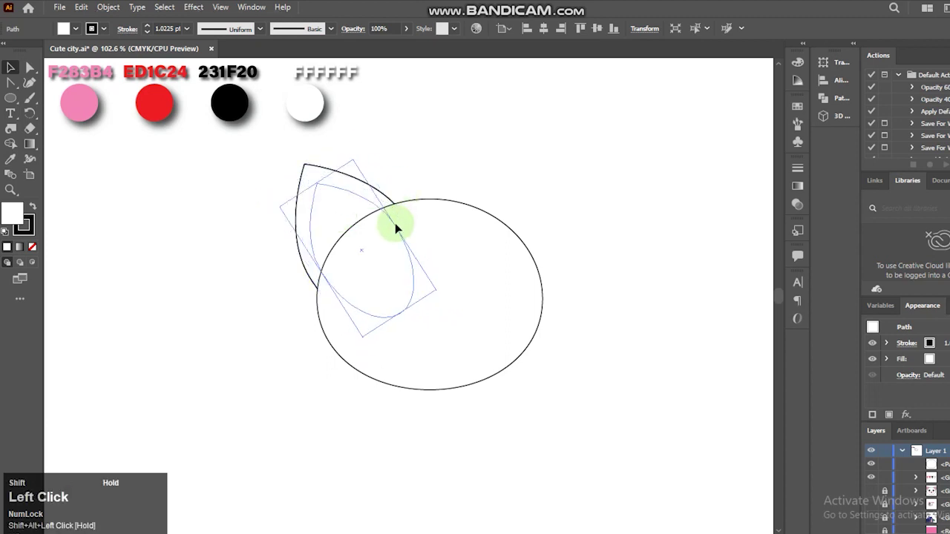
pyautogui.click(10, 159)
pyautogui.click(79, 103)
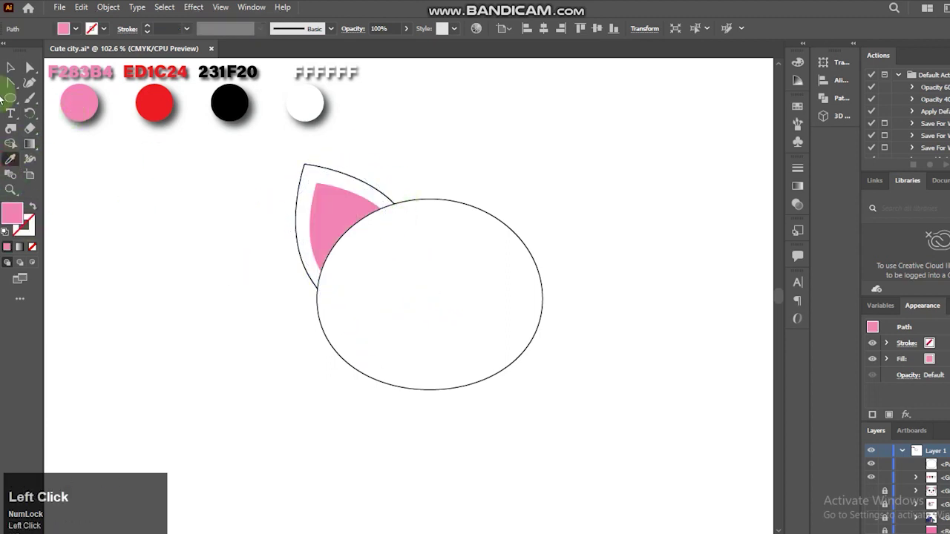
# Adjust the outer and inner ear together, moving their left edge slightly inward and nudging them down against the head.
pyautogui.click(11, 68)
pyautogui.click(264, 222)
pyautogui.moveTo(256, 201); pyautogui.dragTo(369, 180)
pyautogui.moveTo(310, 279); pyautogui.dragTo(304, 306)
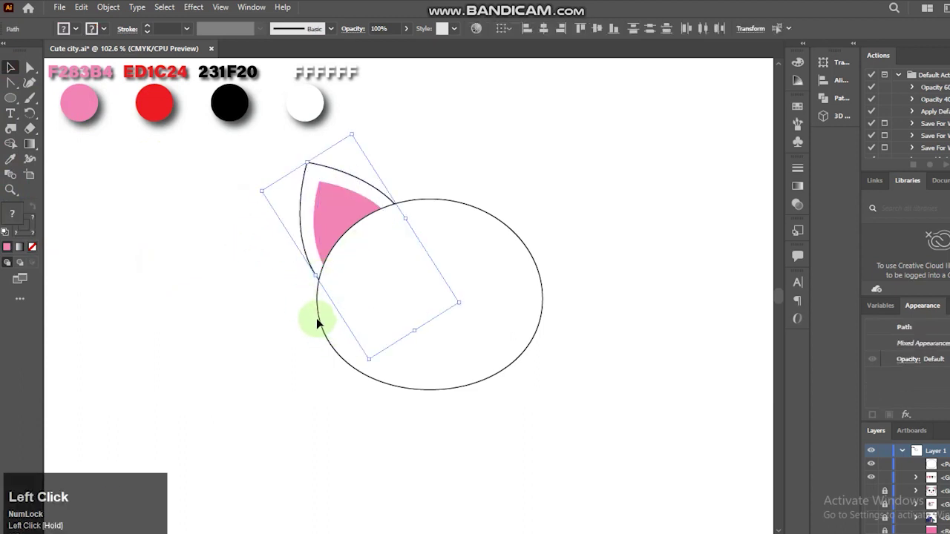
pyautogui.press('Down')
pyautogui.press('Down')
pyautogui.press('Down')
pyautogui.press('Down')
pyautogui.press('Down')
pyautogui.press('Down')
pyautogui.press('Down')
pyautogui.press('Down')
pyautogui.press('Down')
pyautogui.press('Down')
# Reflect a copy of the ear and position it on the head's upper-right side to mirror the first one.
pyautogui.rightClick(321, 219)
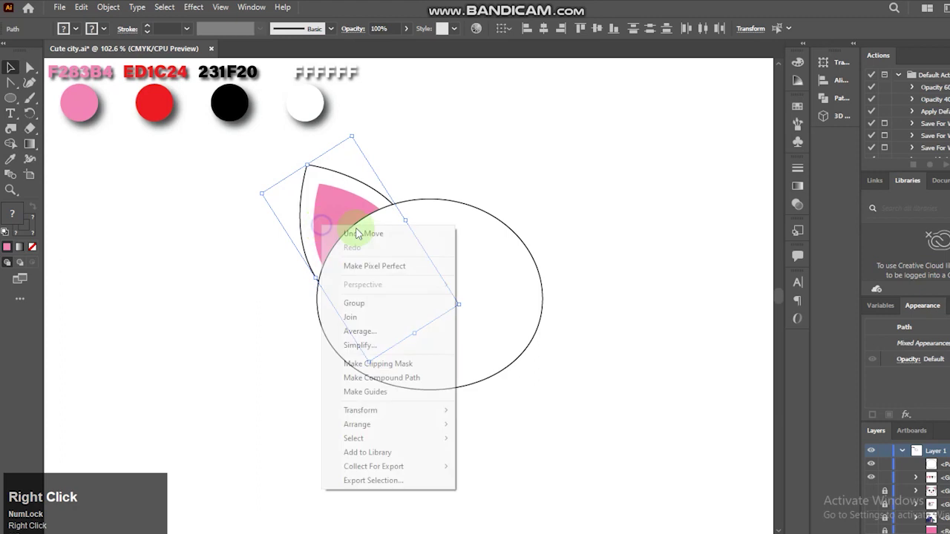
pyautogui.moveTo(416, 413)
pyautogui.click(479, 458)
pyautogui.click(452, 311)
pyautogui.moveTo(371, 185); pyautogui.dragTo(542, 197)
pyautogui.moveTo(608, 296); pyautogui.dragTo(614, 302)
pyautogui.click(293, 307)
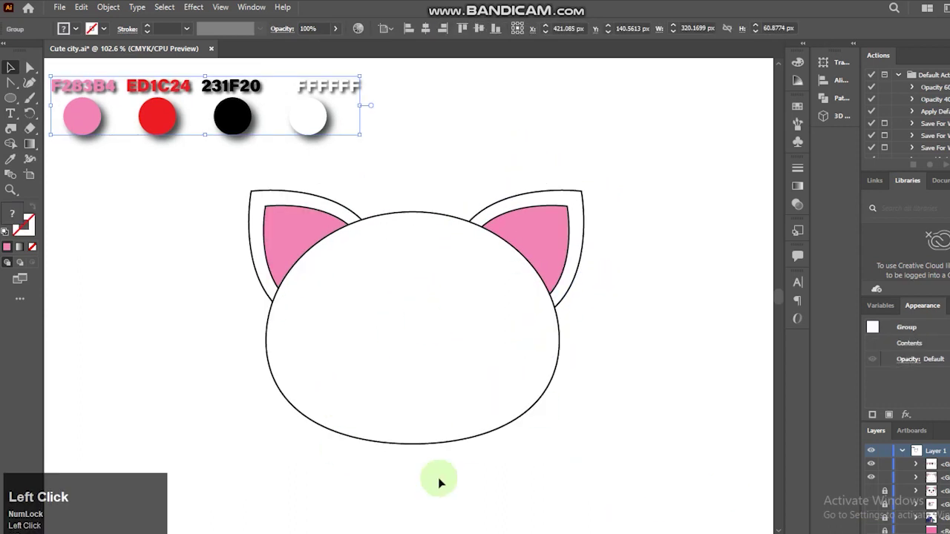
pyautogui.click(561, 403)
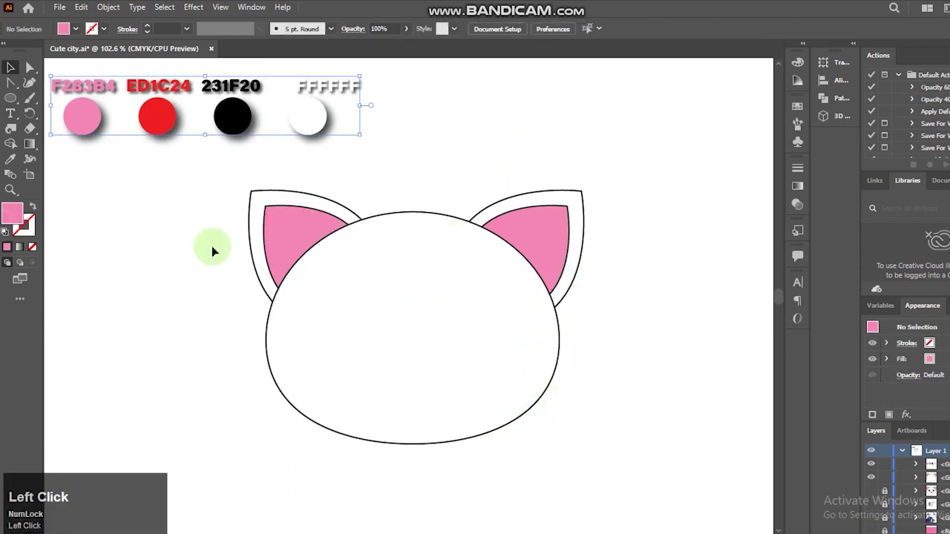
# Draw a small pink rectangle in the centre of the face for the nose.
pyautogui.rightClick(11, 101)
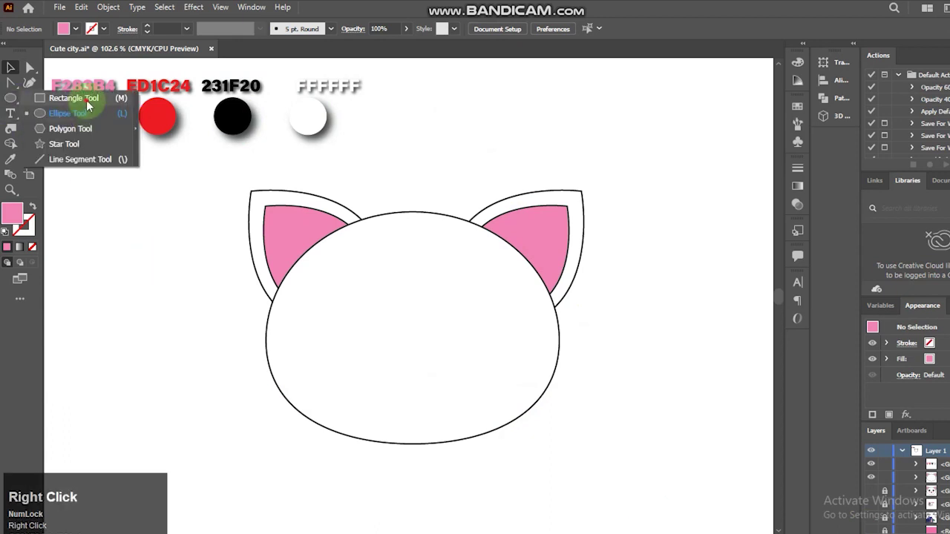
pyautogui.click(86, 101)
pyautogui.moveTo(379, 302); pyautogui.dragTo(442, 343)
# Move the rectangle's two bottom anchors inward to taper the nose into a narrow-based triangle.
pyautogui.click(29, 67)
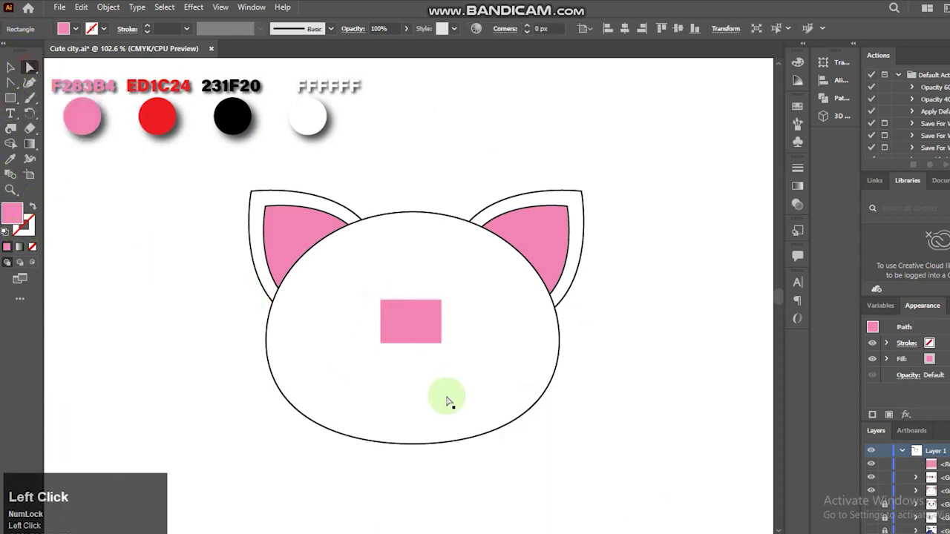
pyautogui.click(441, 343)
pyautogui.moveTo(441, 344); pyautogui.dragTo(433, 343)
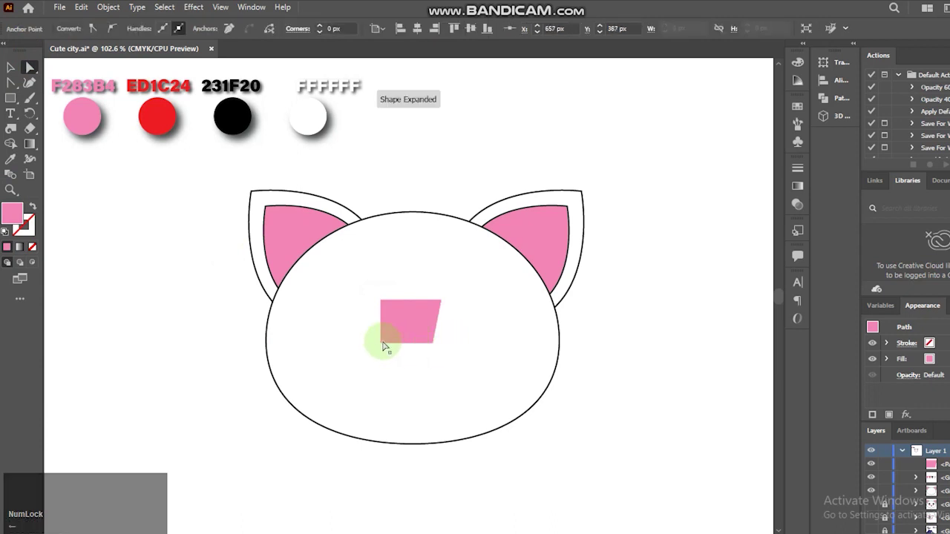
pyautogui.click(380, 344)
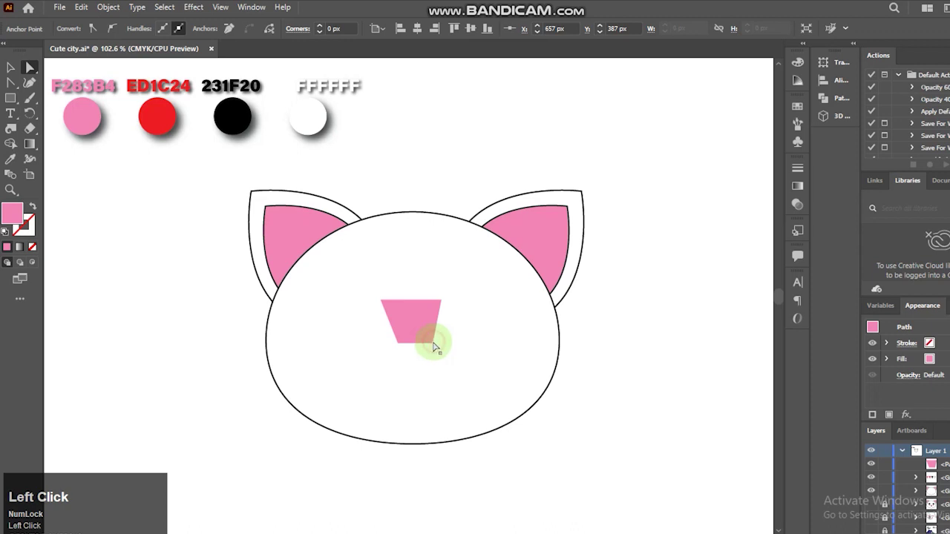
pyautogui.click(400, 344)
pyautogui.click(399, 345)
pyautogui.press('Right')
pyautogui.press('Right')
pyautogui.click(395, 306)
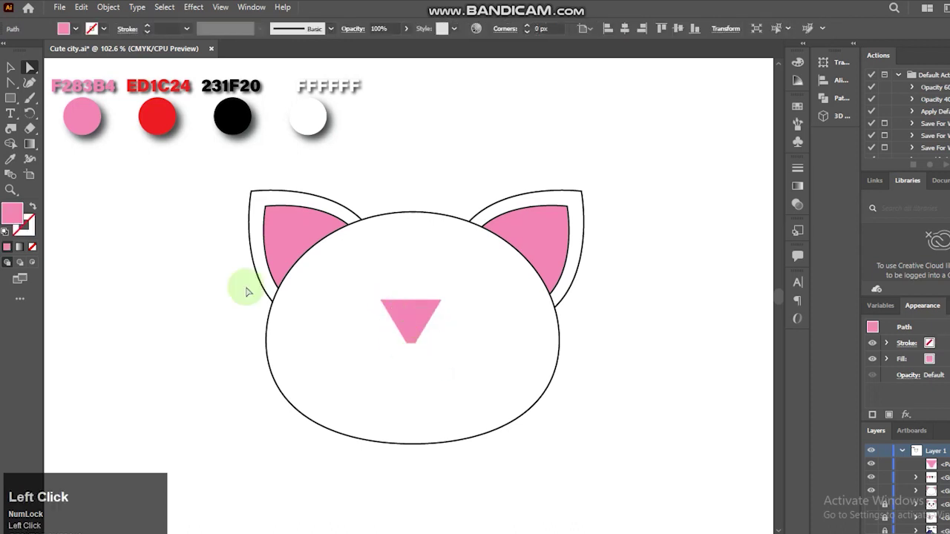
# Round the two top corners of the pink nose shape strongly with the live corner handles.
pyautogui.click(10, 67)
pyautogui.click(55, 270)
pyautogui.click(11, 189)
pyautogui.moveTo(403, 275); pyautogui.dragTo(490, 348)
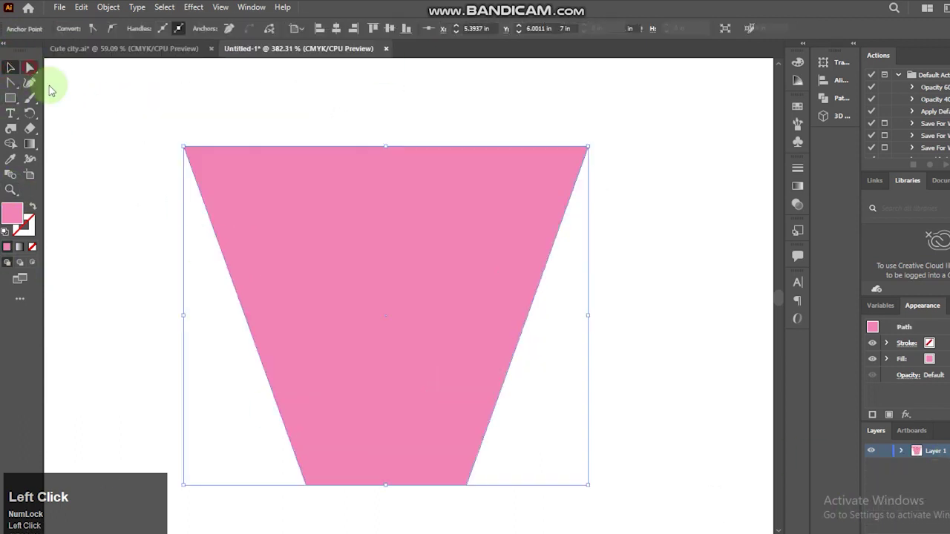
pyautogui.click(305, 248)
pyautogui.click(193, 152)
pyautogui.keyDown('shift'); pyautogui.click(580, 153); pyautogui.keyUp('shift')
pyautogui.moveTo(578, 154); pyautogui.dragTo(515, 276)
# Move the nose's two bottom anchors toward each other until they meet in a centred point.
pyautogui.click(461, 479)
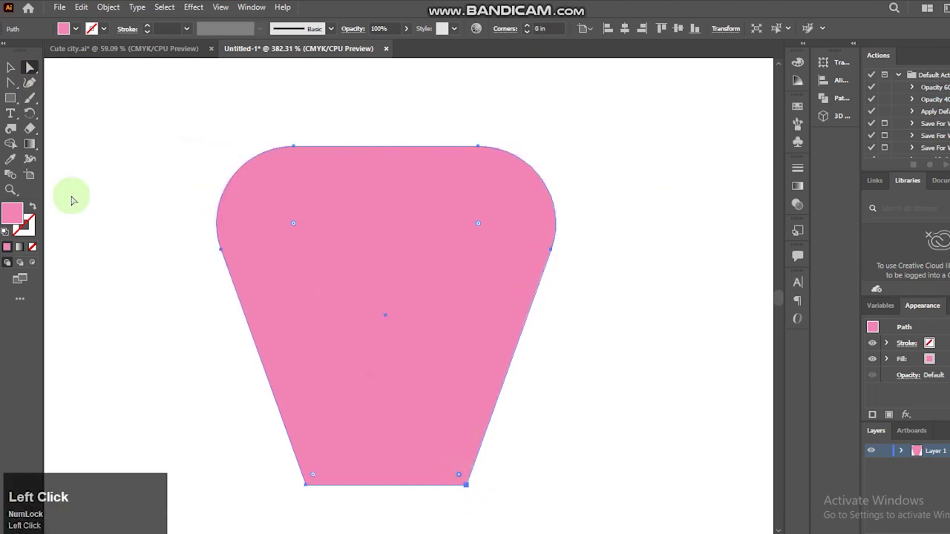
pyautogui.click(466, 486)
pyautogui.press('Left')
pyautogui.press('Left')
pyautogui.press('Left')
pyautogui.press('Left')
pyautogui.press('Left')
pyautogui.press('Left')
pyautogui.press('Left')
pyautogui.press('Left')
pyautogui.press('Left')
pyautogui.press('Left')
pyautogui.press('Left')
pyautogui.press('Left')
pyautogui.press('Left')
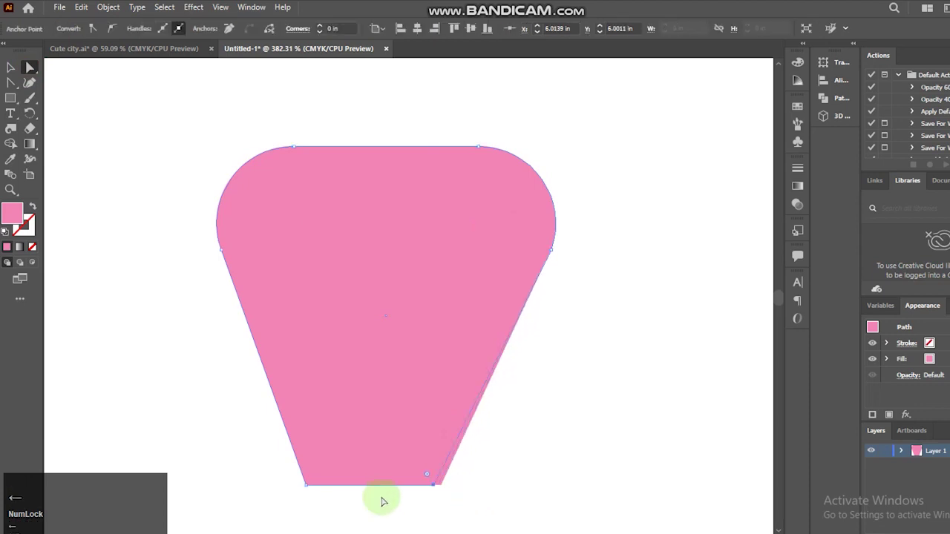
pyautogui.press('Left')
pyautogui.press('Left')
pyautogui.press('Left')
pyautogui.press('Left')
pyautogui.press('Left')
pyautogui.press('Right')
pyautogui.press('Right')
pyautogui.press('Right')
pyautogui.press('Right')
pyautogui.press('Right')
pyautogui.press('Right')
pyautogui.press('Right')
pyautogui.press('Right')
pyautogui.press('Right')
pyautogui.press('Right')
pyautogui.press('Right')
pyautogui.press('Right')
pyautogui.press('Right')
pyautogui.press('Right')
pyautogui.press('Right')
pyautogui.click(413, 486)
pyautogui.press('Left')
pyautogui.press('Left')
pyautogui.press('Left')
pyautogui.press('Left')
pyautogui.press('Left')
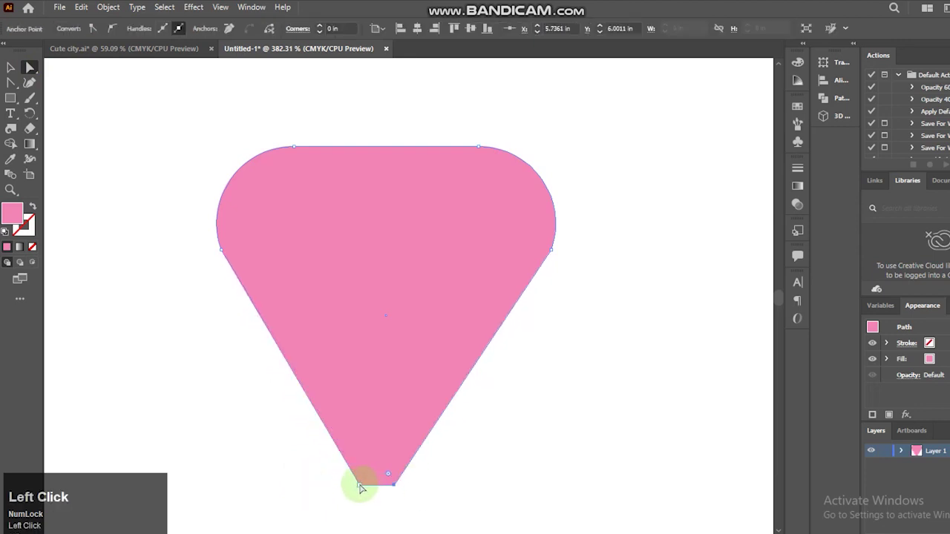
pyautogui.press('Right')
pyautogui.press('Right')
pyautogui.press('Right')
pyautogui.click(394, 485)
pyautogui.press('Left')
pyautogui.press('Left')
pyautogui.click(379, 486)
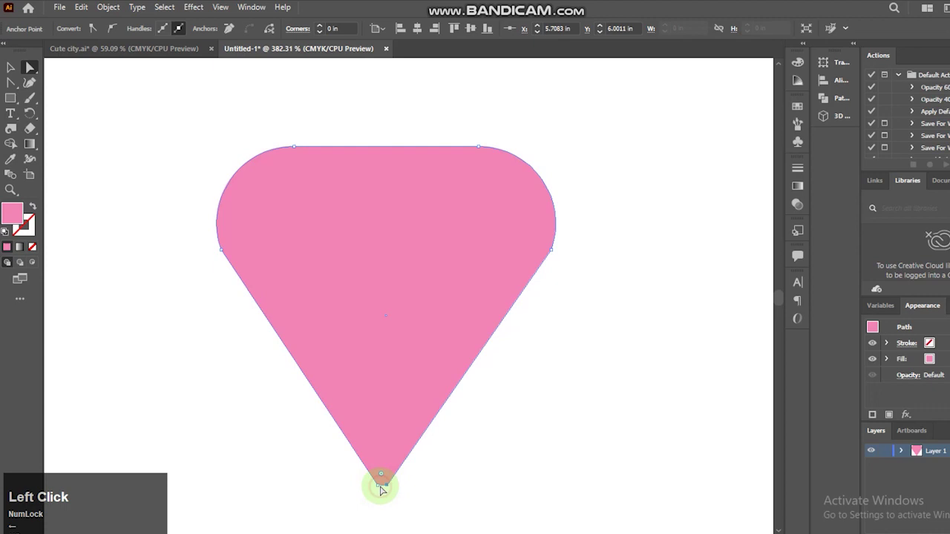
pyautogui.click(378, 487)
pyautogui.press('Right')
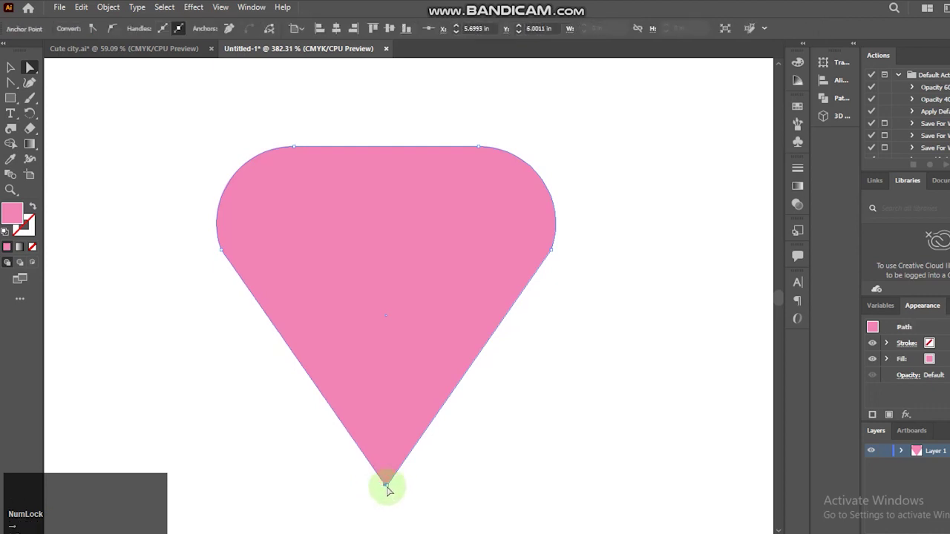
# Smooth the two side corners of the nose where the rounded top meets the slanted edges.
pyautogui.click(427, 368)
pyautogui.click(517, 219)
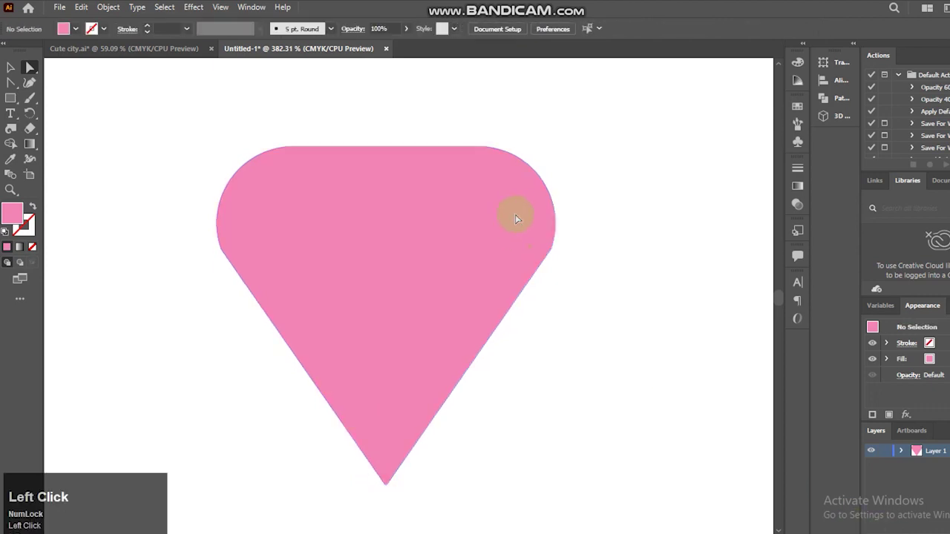
pyautogui.click(549, 255)
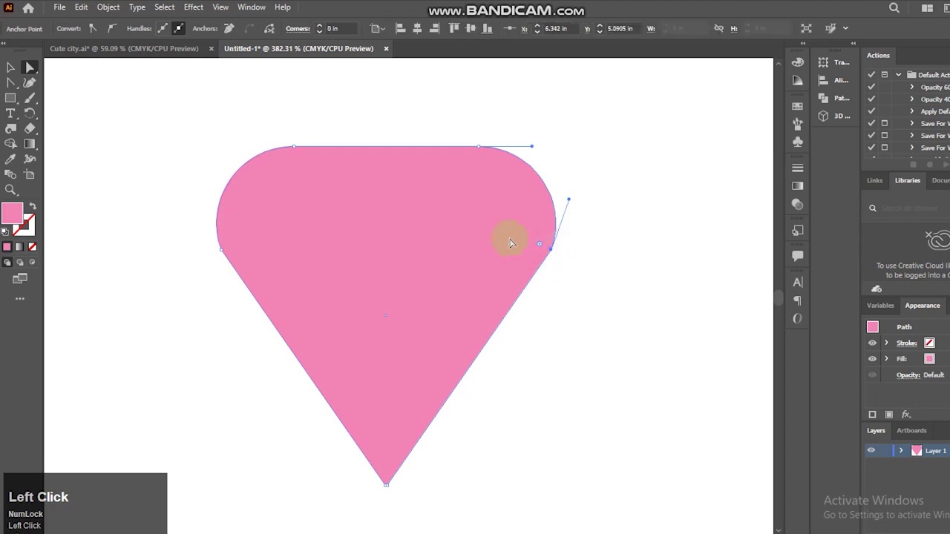
pyautogui.click(220, 249)
pyautogui.moveTo(237, 244); pyautogui.dragTo(335, 238)
# Squash the nose vertically by raising its bottom edge so it becomes wider than tall.
pyautogui.click(10, 67)
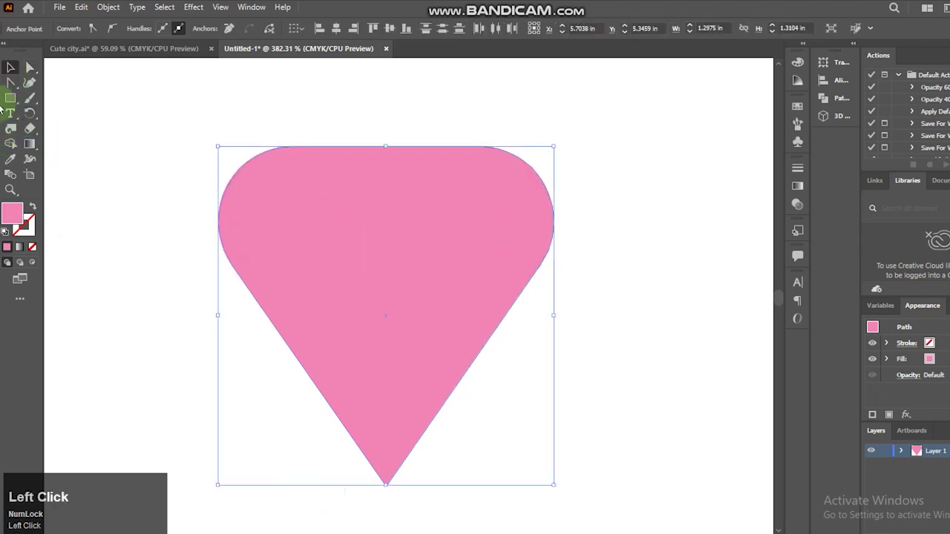
pyautogui.click(30, 67)
pyautogui.click(385, 484)
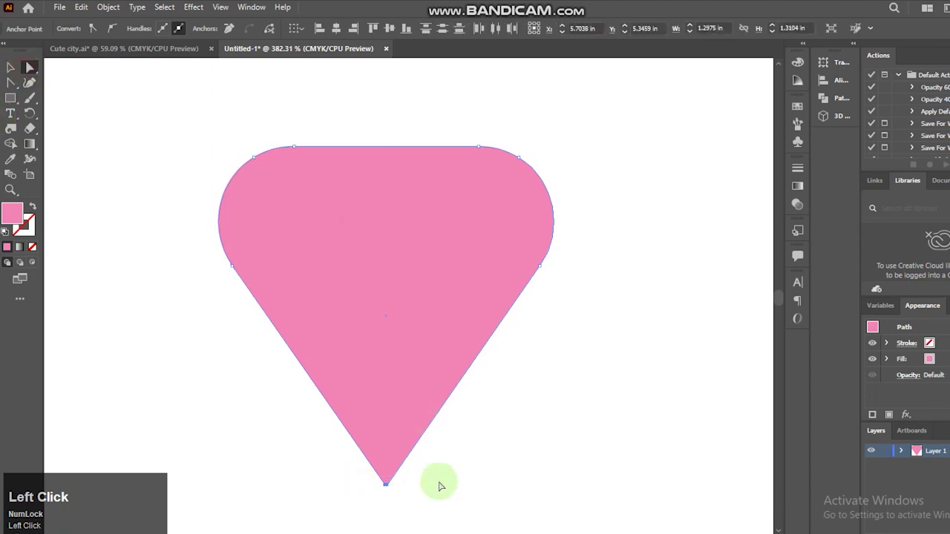
pyautogui.click(11, 67)
pyautogui.moveTo(385, 486); pyautogui.dragTo(385, 410)
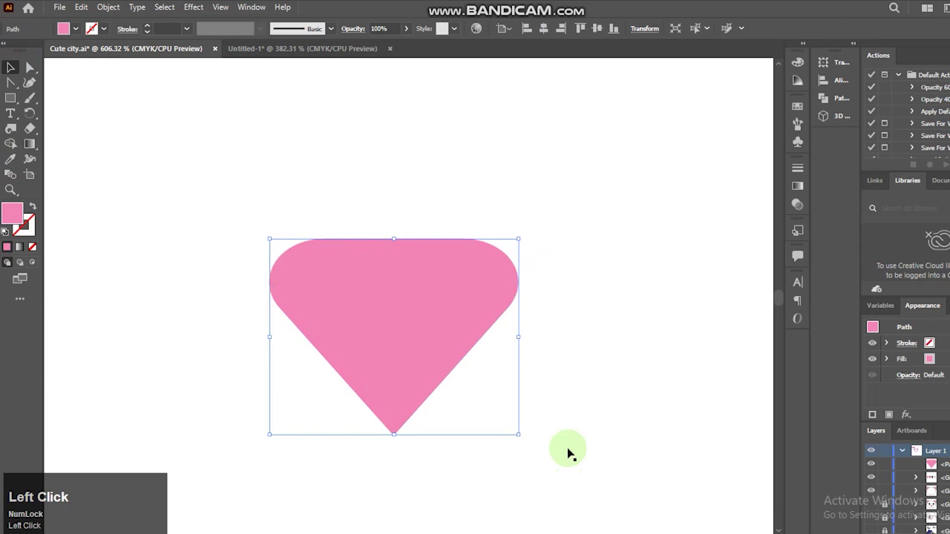
# Scale the nose down proportionally around its centre to about half its size on the face.
pyautogui.hotkey('ctrl', '-')
pyautogui.hotkey('ctrl', '-')
pyautogui.hotkey('ctrl', '-')
pyautogui.hotkey('ctrl', '-')
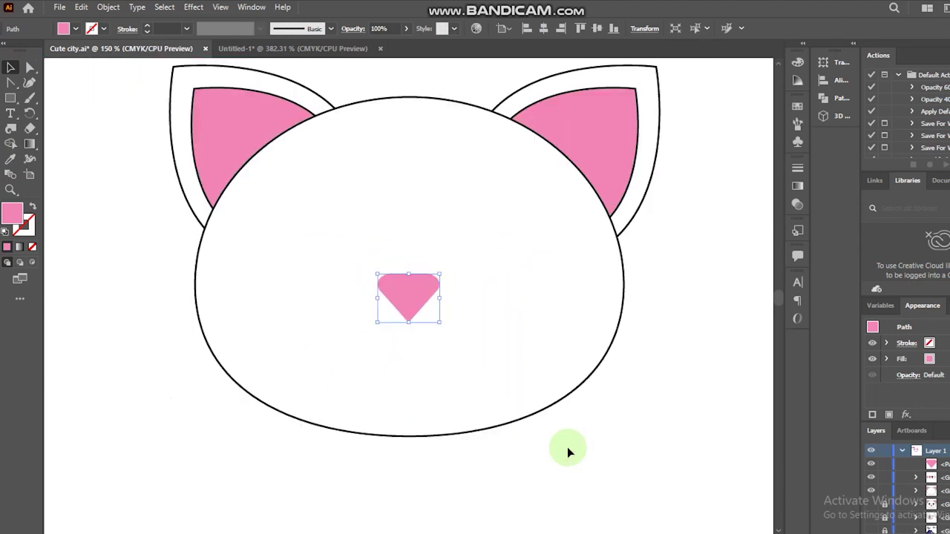
pyautogui.press('space')
pyautogui.moveTo(601, 419); pyautogui.dragTo(599, 458)
pyautogui.moveTo(438, 360); pyautogui.dragTo(423, 348)
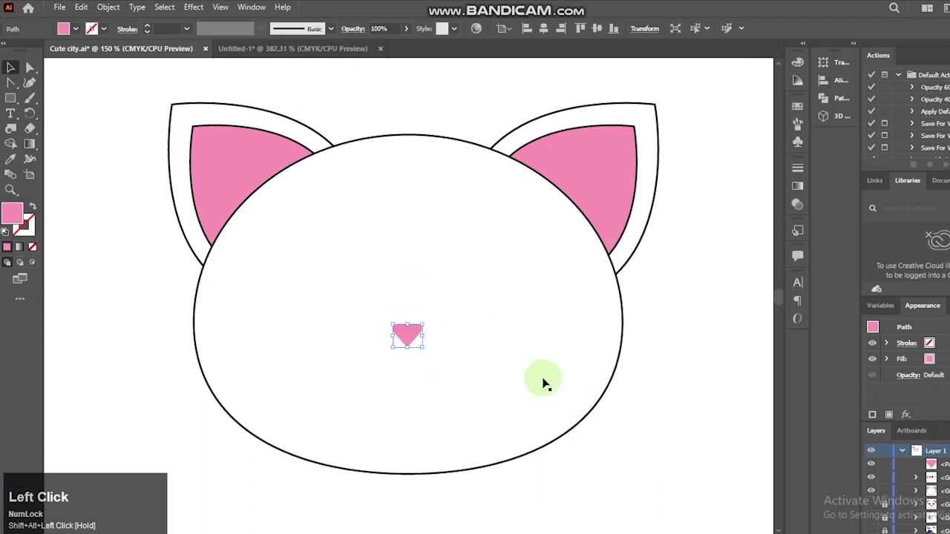
# Draw a 54 px pink circle on the face, up and to the left of the nose, as the first eye.
pyautogui.click(282, 296)
pyautogui.hotkey('ctrl', '0')
pyautogui.rightClick(7, 101)
pyautogui.click(56, 110)
pyautogui.moveTo(235, 339); pyautogui.dragTo(407, 305)
pyautogui.click(13, 69)
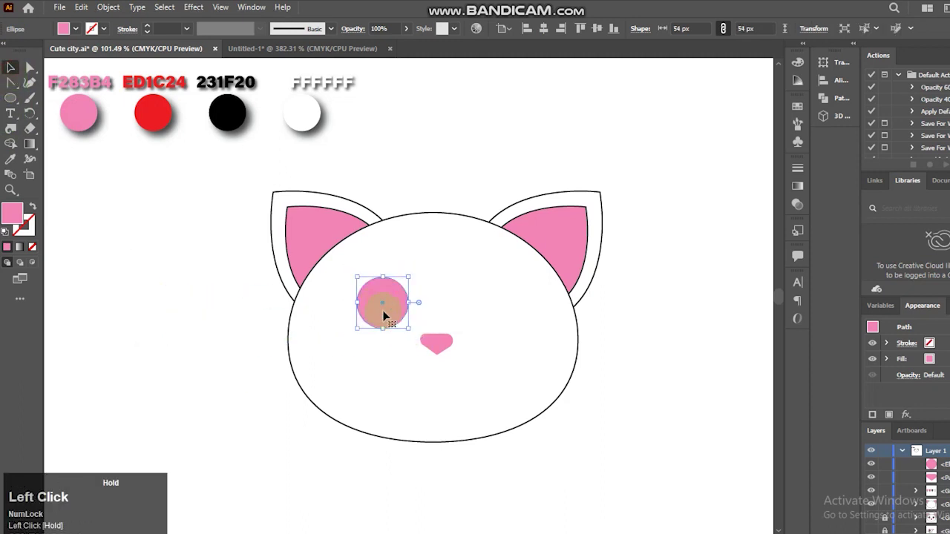
# Draw a short, downward-curving eyelash line with the Pen tool, running from beside the eye circle to its centre.
pyautogui.rightClick(10, 81)
pyautogui.click(31, 87)
pyautogui.click(10, 69)
pyautogui.click(76, 241)
pyautogui.click(10, 83)
pyautogui.click(331, 303)
pyautogui.click(389, 303)
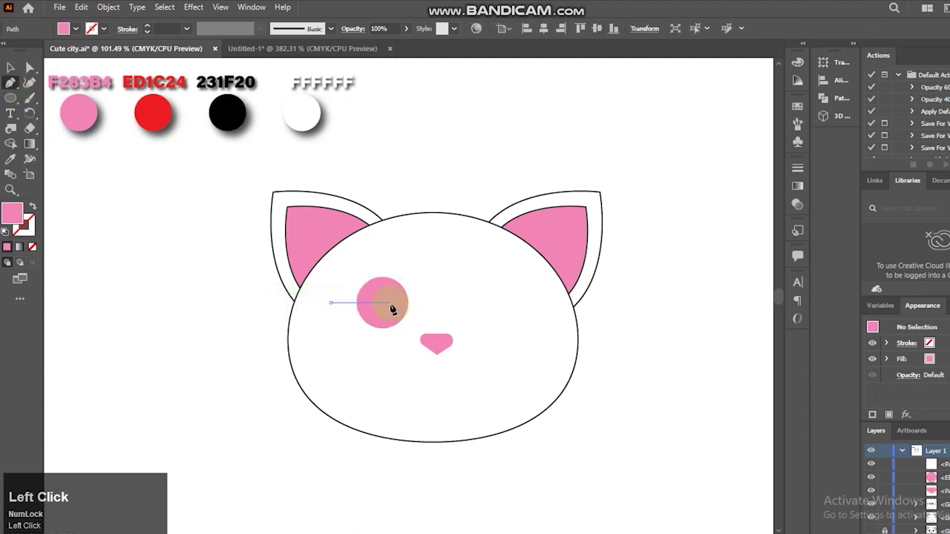
pyautogui.moveTo(407, 289); pyautogui.dragTo(403, 287)
pyautogui.click(10, 67)
pyautogui.click(259, 318)
pyautogui.click(375, 320)
pyautogui.click(323, 312)
# Give the eyelash line a 10 pt black stroke, no fill and a width profile tapered at both ends.
pyautogui.click(158, 28)
pyautogui.write('10')
pyautogui.press('Return')
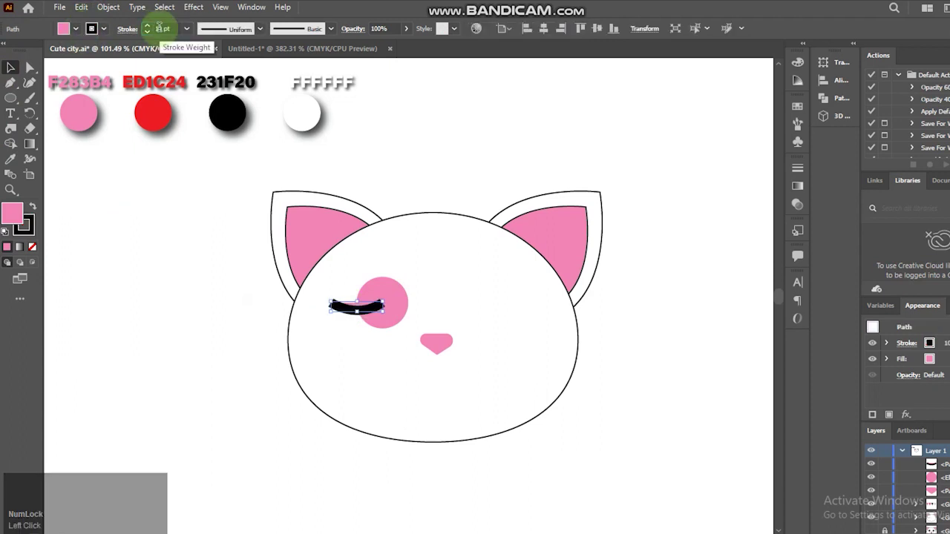
pyautogui.click(32, 248)
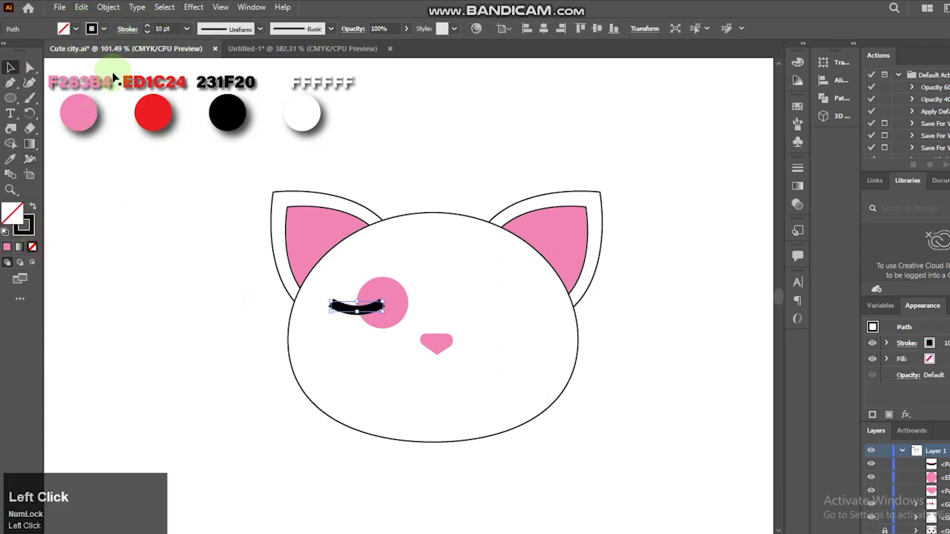
pyautogui.click(202, 30)
pyautogui.click(222, 67)
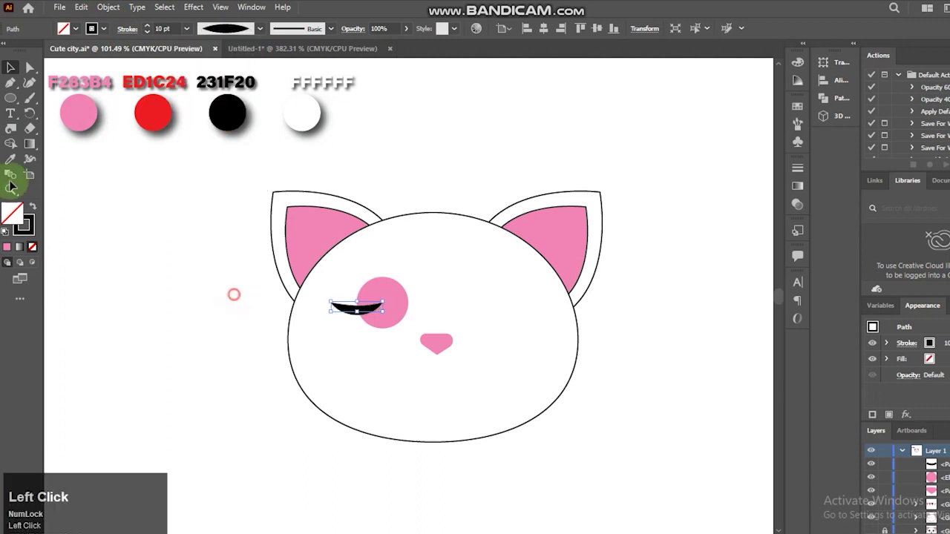
pyautogui.click(233, 292)
# Fill the eye circle with the black 231F20 swatch sampled with the Eyedropper.
pyautogui.click(377, 301)
pyautogui.press('i')
pyautogui.click(227, 113)
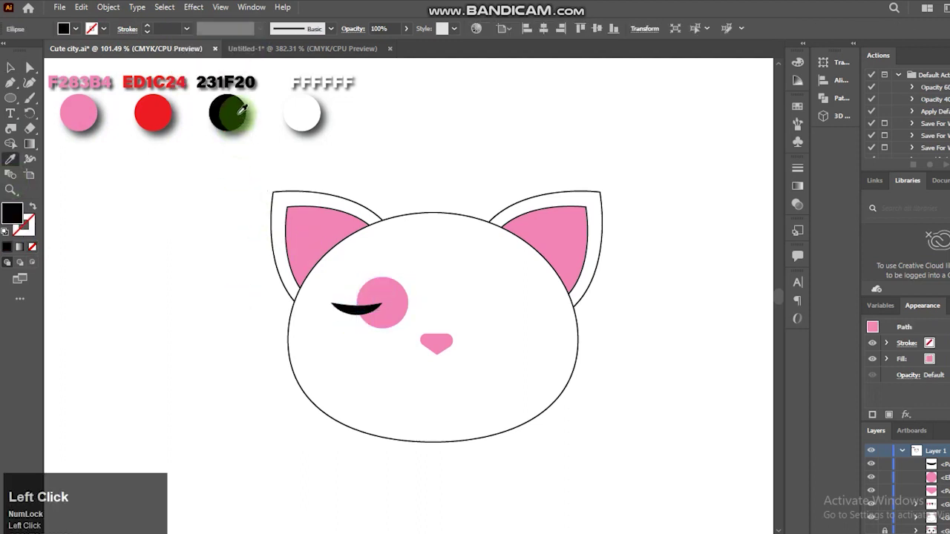
pyautogui.press('v')
pyautogui.click(152, 345)
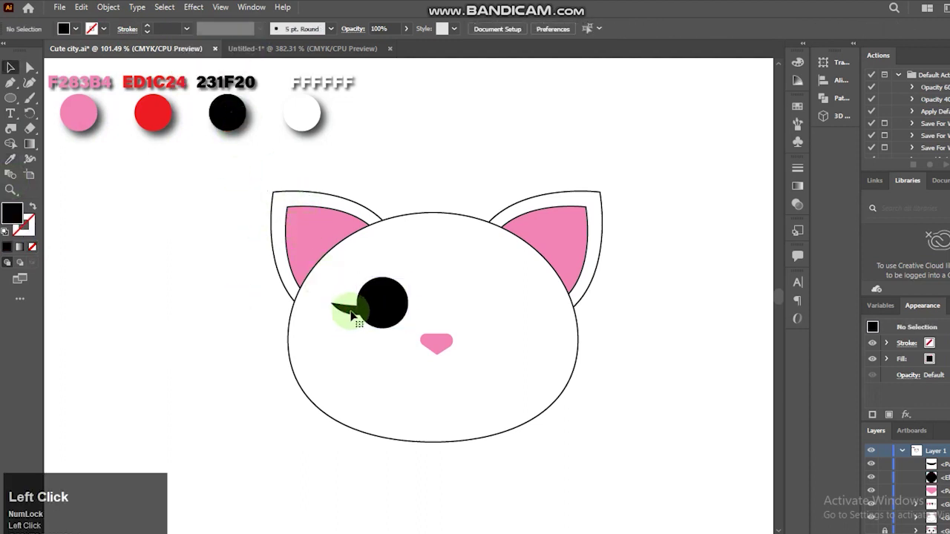
# Duplicate the eyelash in place and shrink the copy to about two thirds, placed just below the original.
pyautogui.click(355, 315)
pyautogui.hotkey('ctrl', 'f')
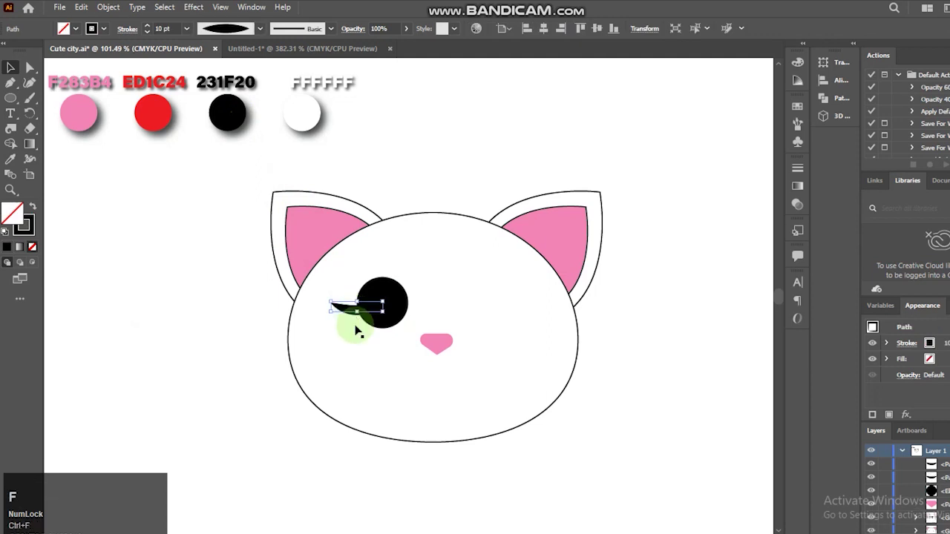
pyautogui.moveTo(357, 332)
pyautogui.mouseDown()
pyautogui.moveTo(380, 325)
pyautogui.moveTo(394, 335)
pyautogui.moveTo(382, 328)
pyautogui.mouseUp()
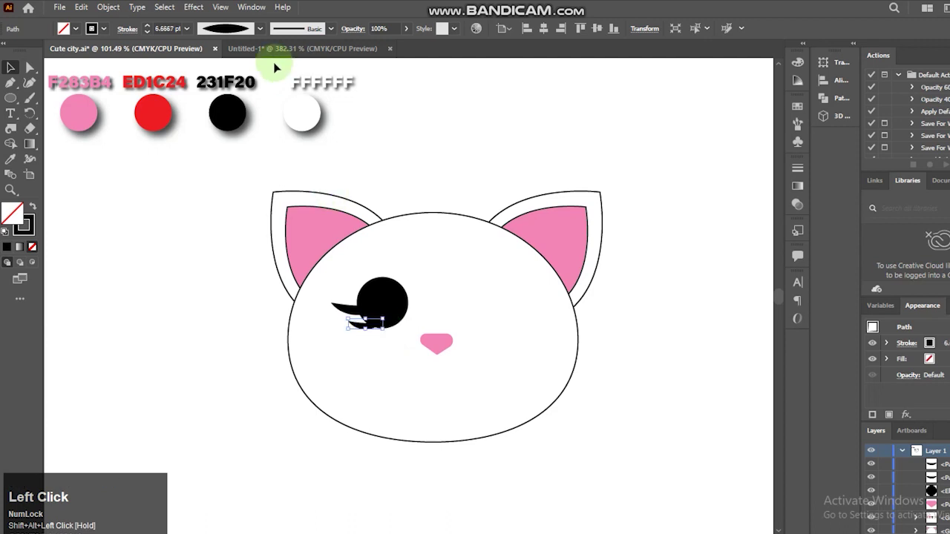
# Rotate the smaller eyelash and tuck it under the first one so its inner end lies inside the eye circle.
pyautogui.click(11, 190)
pyautogui.moveTo(309, 269); pyautogui.dragTo(368, 306)
pyautogui.click(369, 306)
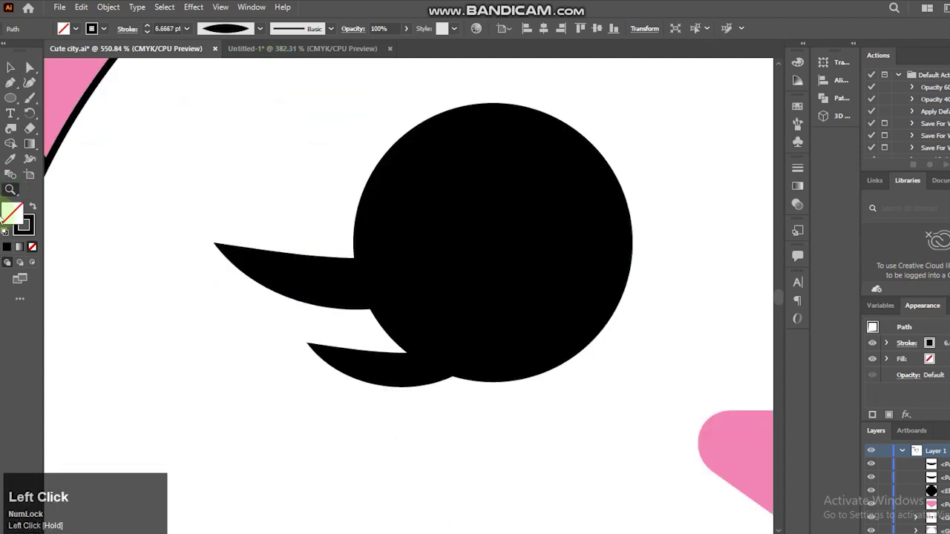
pyautogui.click(10, 68)
pyautogui.moveTo(494, 377); pyautogui.dragTo(361, 370)
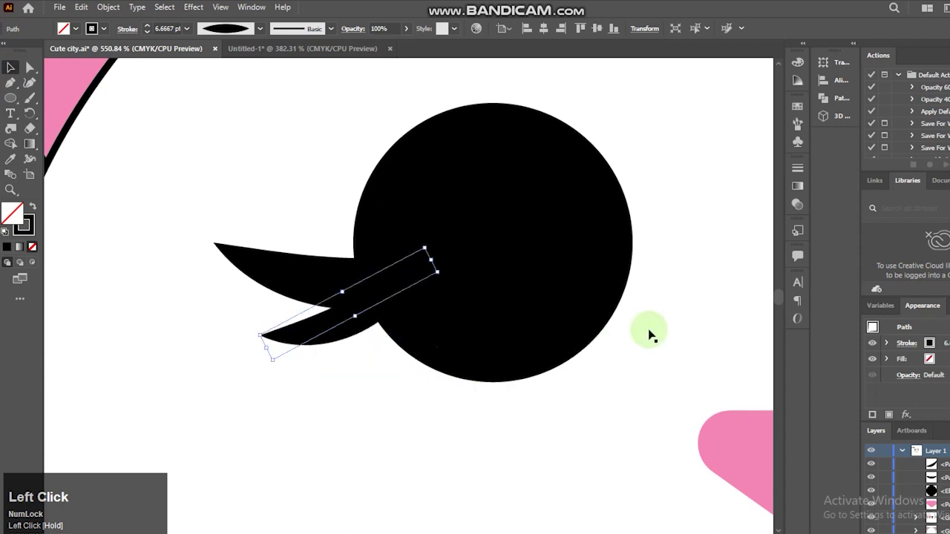
pyautogui.click(650, 334)
# Expand the appearance of both eyelashes and unite them with the eye circle into a single shape.
pyautogui.click(536, 290)
pyautogui.click(299, 283)
pyautogui.keyDown('shift'); pyautogui.click(341, 327); pyautogui.keyUp('shift')
pyautogui.click(108, 6)
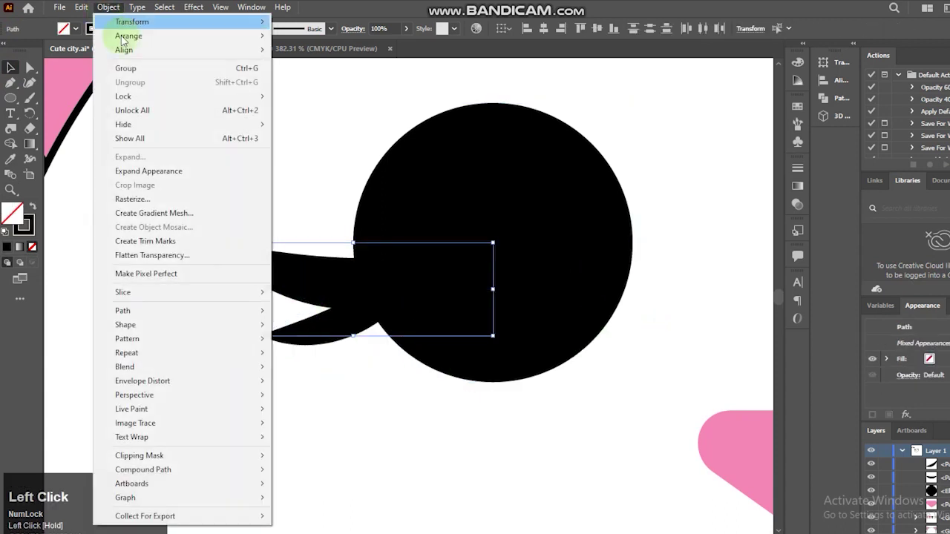
pyautogui.click(152, 172)
pyautogui.keyDown('shift'); pyautogui.click(454, 197); pyautogui.keyUp('shift')
pyautogui.click(837, 98)
pyautogui.click(673, 92)
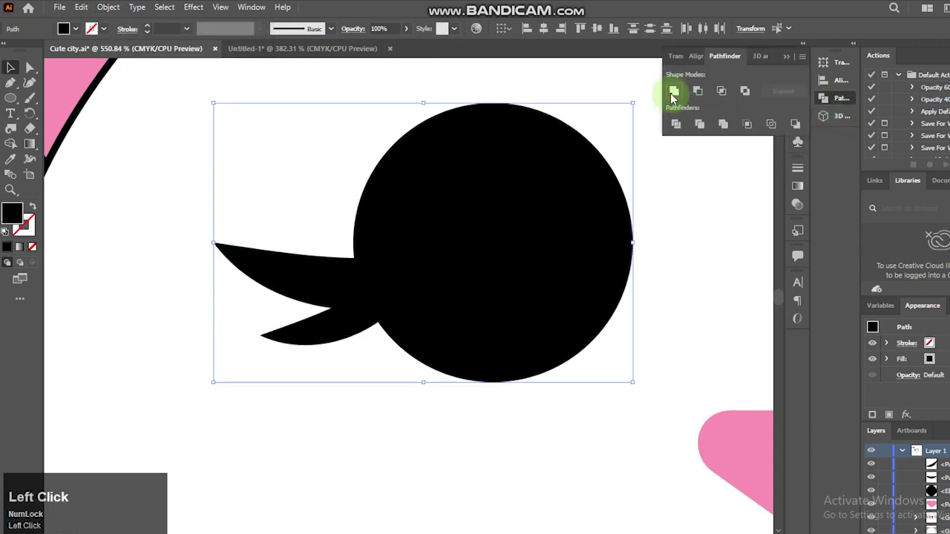
pyautogui.click(675, 246)
# Reflect a copy of the eye across the vertical axis and place it level on the opposite side of the face.
pyautogui.click(461, 241)
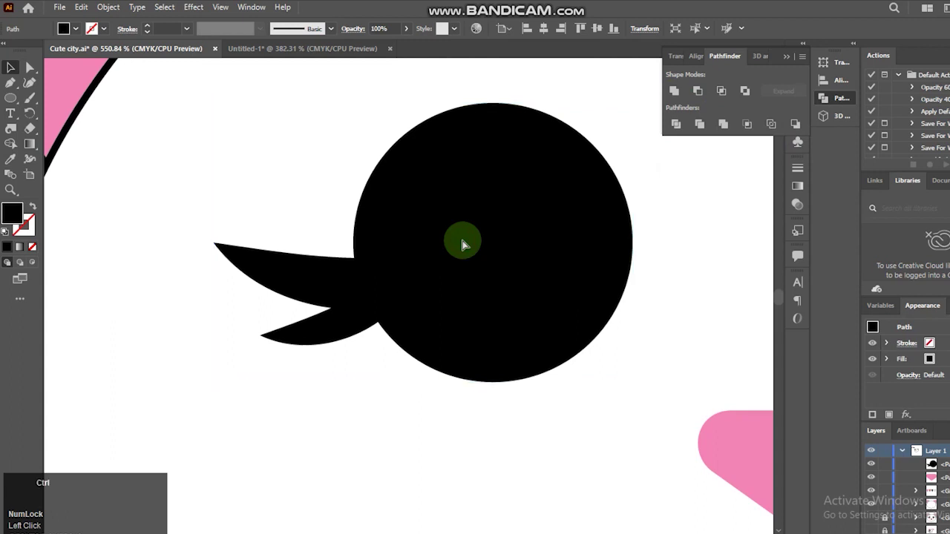
pyautogui.hotkey('ctrl', '-')
pyautogui.hotkey('ctrl', '-')
pyautogui.hotkey('ctrl', '-')
pyautogui.rightClick(463, 245)
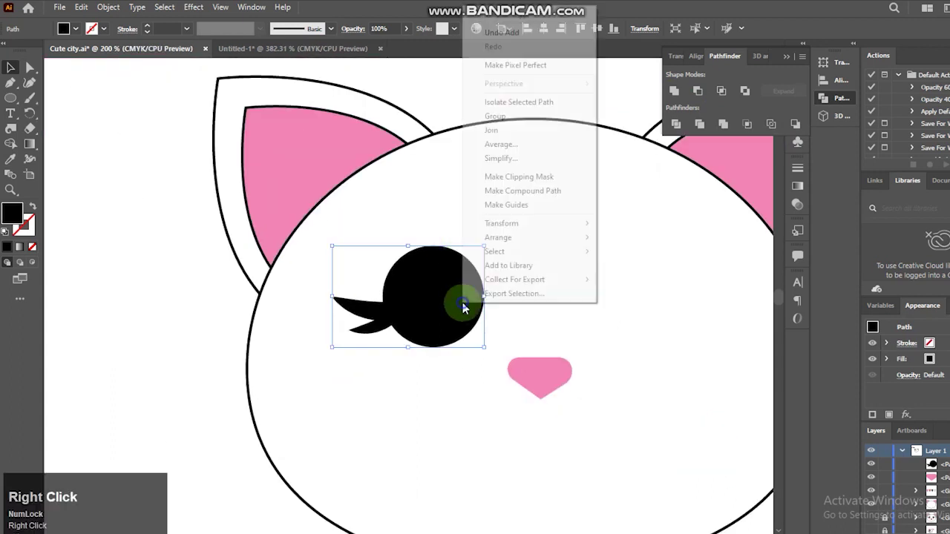
pyautogui.moveTo(519, 223)
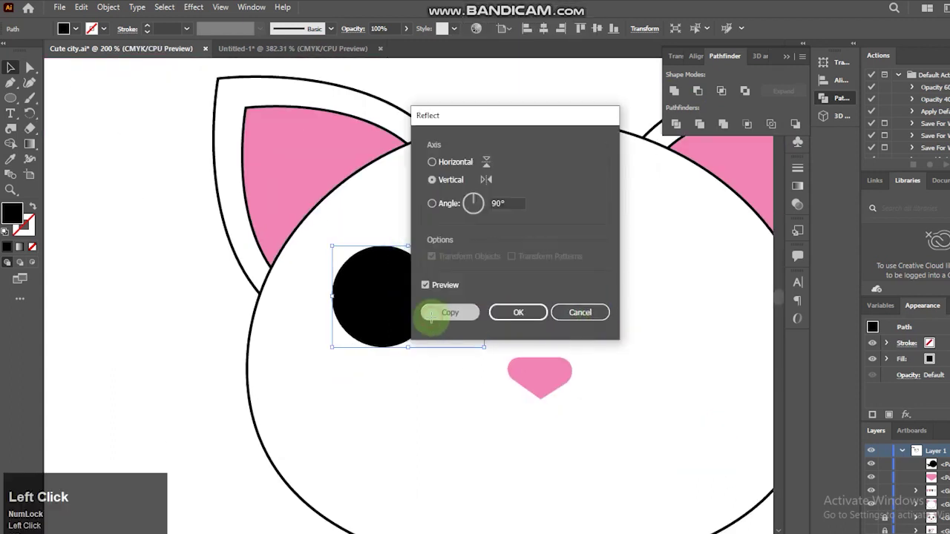
pyautogui.click(431, 312)
pyautogui.moveTo(408, 319); pyautogui.dragTo(584, 317)
pyautogui.moveTo(674, 319); pyautogui.dragTo(693, 315)
pyautogui.hotkey('ctrl', 'shift', 'a')
pyautogui.hotkey('ctrl', '-')
pyautogui.moveTo(403, 426); pyautogui.dragTo(481, 403)
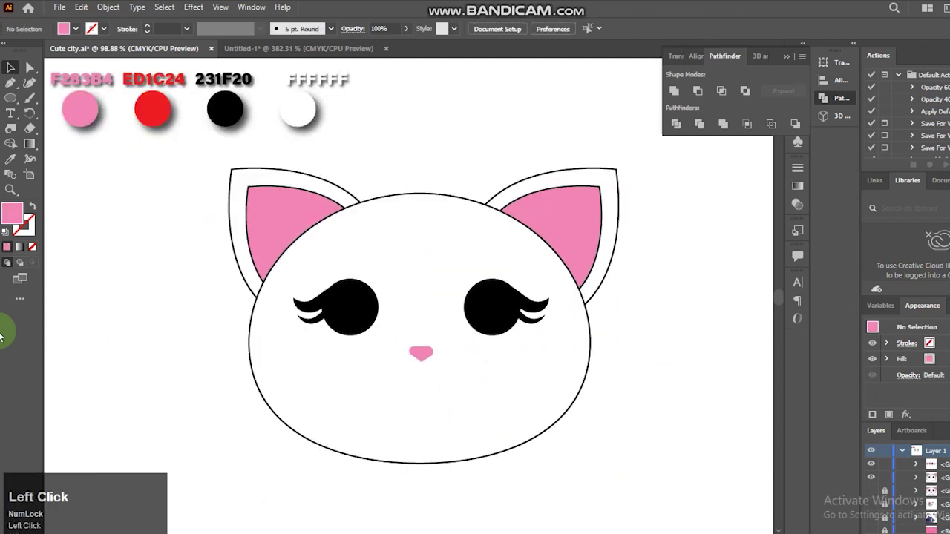
# Draw a pink rectangle beside the cat's face and round its two lower corners fully into a half-round base.
pyautogui.rightClick(10, 106)
pyautogui.click(59, 97)
pyautogui.moveTo(150, 278); pyautogui.dragTo(235, 335)
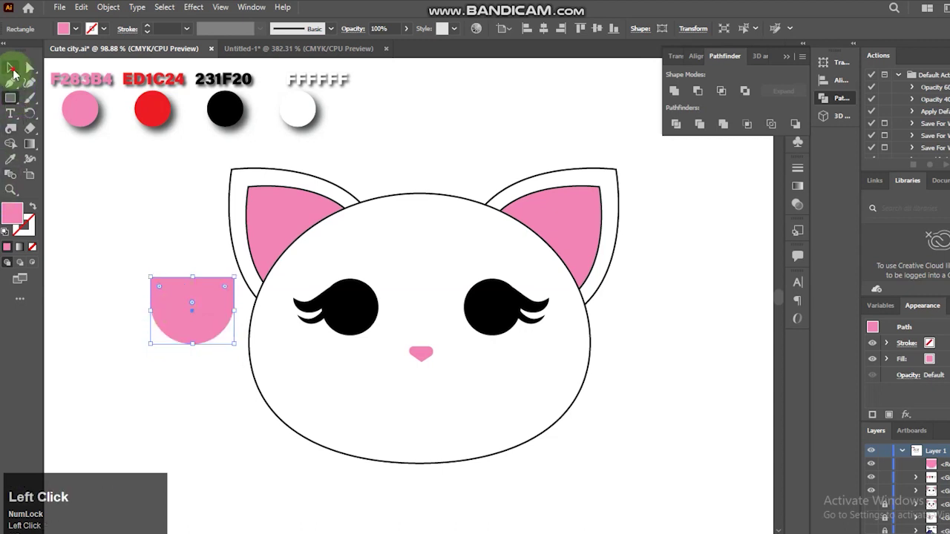
# Draw two 72 px circles side by side over the upper corners of the rounded rectangle, touching at its centre line.
pyautogui.rightClick(10, 105)
pyautogui.click(50, 113)
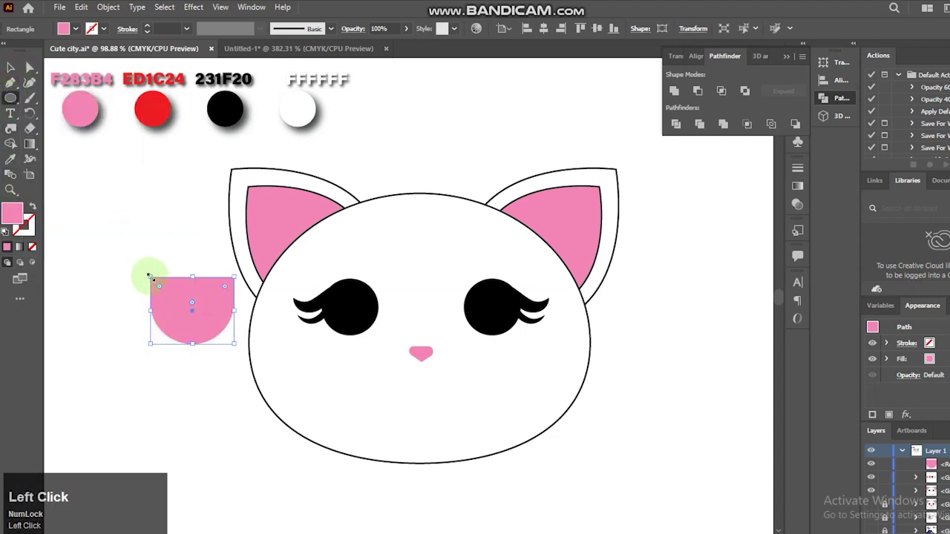
pyautogui.moveTo(132, 263)
pyautogui.mouseDown()
pyautogui.moveTo(166, 294)
pyautogui.moveTo(156, 266)
pyautogui.moveTo(164, 297)
pyautogui.moveTo(222, 271)
pyautogui.mouseUp()
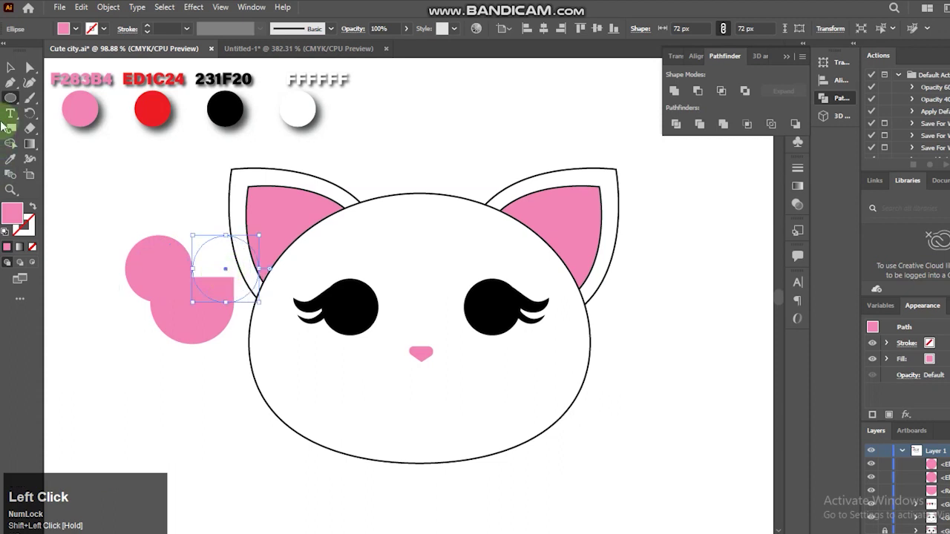
# Resize both circles to 73 px so they overlap slightly at the centre line of the rounded shape.
pyautogui.press('v')
pyautogui.click(10, 190)
pyautogui.moveTo(63, 201); pyautogui.dragTo(240, 424)
pyautogui.click(9, 68)
pyautogui.moveTo(264, 139); pyautogui.dragTo(473, 348)
pyautogui.moveTo(520, 194); pyautogui.dragTo(398, 230)
pyautogui.click(461, 417)
pyautogui.click(412, 286)
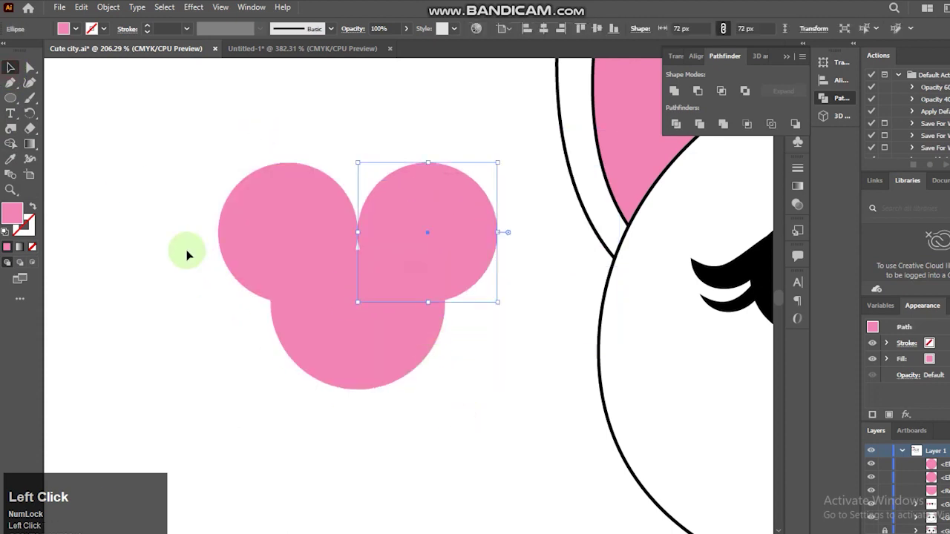
pyautogui.click(276, 248)
pyautogui.moveTo(357, 235); pyautogui.dragTo(357, 236)
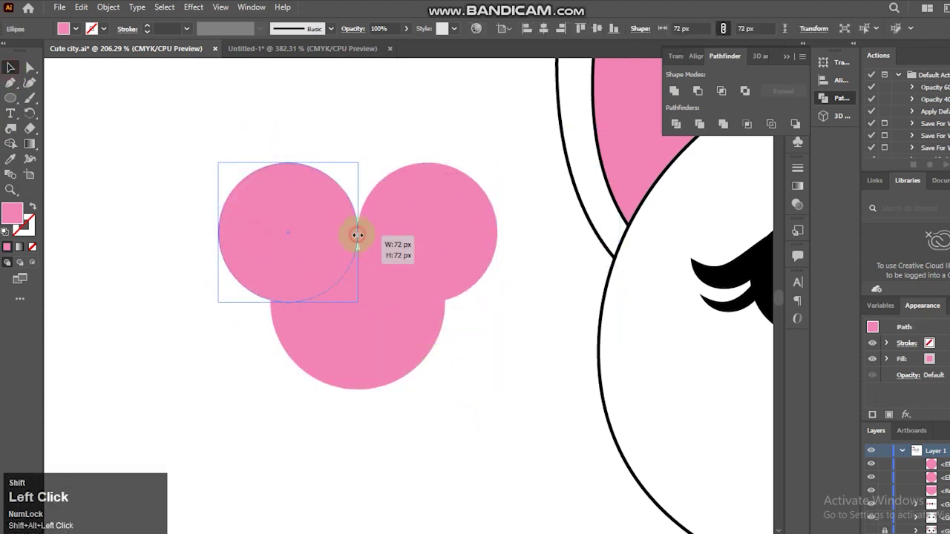
pyautogui.click(691, 28)
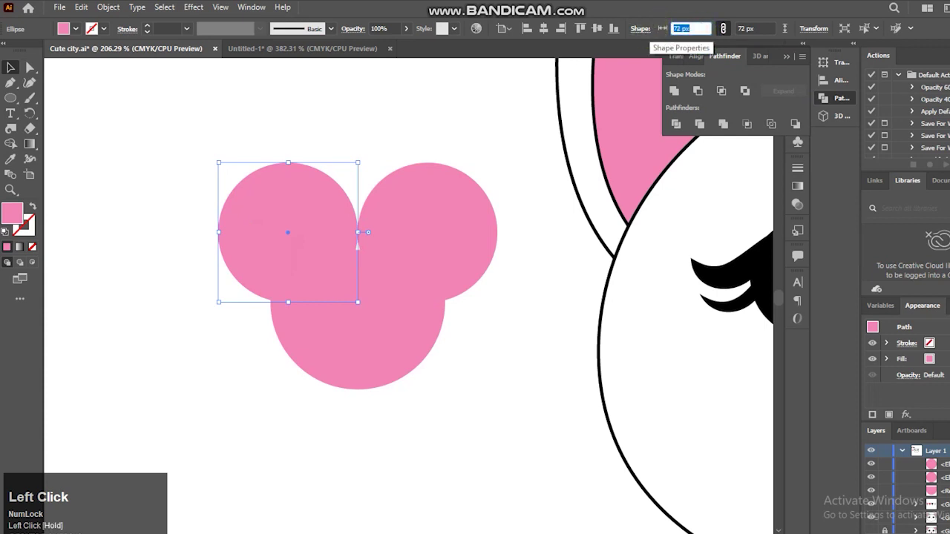
pyautogui.click(452, 248)
pyautogui.moveTo(696, 27); pyautogui.dragTo(631, 31)
pyautogui.write('73')
pyautogui.press('Return')
# Nudge both circles down together and stretch the lower edge of the rounded shape downward.
pyautogui.moveTo(193, 189); pyautogui.dragTo(467, 190)
pyautogui.press('Down')
pyautogui.click(387, 385)
pyautogui.click(381, 367)
pyautogui.moveTo(357, 390); pyautogui.dragTo(358, 406)
# Duplicate the rounded shape in place, turn the copy upside down and lower it so it overlaps the original's lower part.
pyautogui.hotkey('ctrl', 'c')
pyautogui.hotkey('ctrl', 'f')
pyautogui.moveTo(456, 247); pyautogui.dragTo(376, 416)
pyautogui.press('Down')
pyautogui.press('Down')
pyautogui.press('Down')
pyautogui.press('Down')
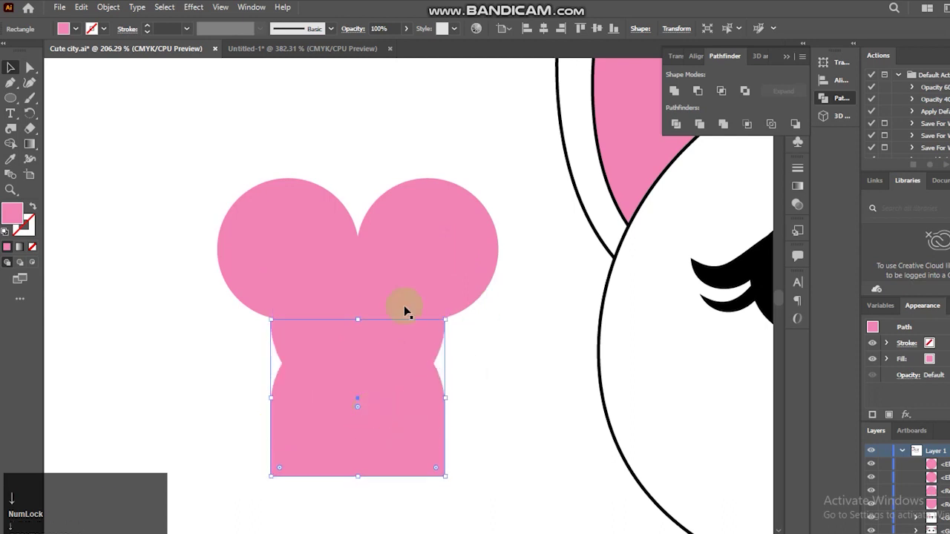
# Use Shape Builder on all the overlapping shapes to remove the circles and lower block, keeping a two-part mouth with a pointed top.
pyautogui.moveTo(191, 180); pyautogui.dragTo(495, 383)
pyautogui.click(373, 429)
pyautogui.click(55, 406)
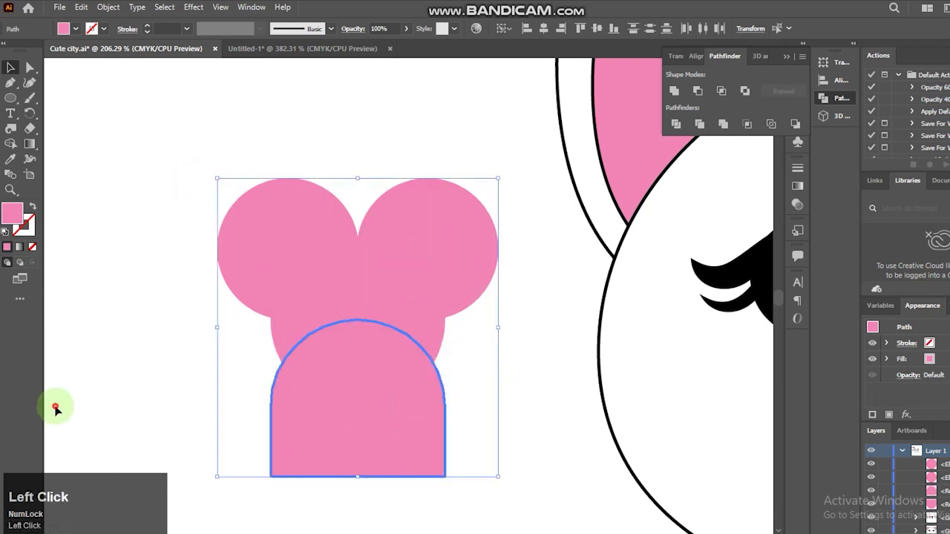
pyautogui.click(268, 239)
pyautogui.moveTo(142, 146); pyautogui.dragTo(493, 472)
pyautogui.click(11, 144)
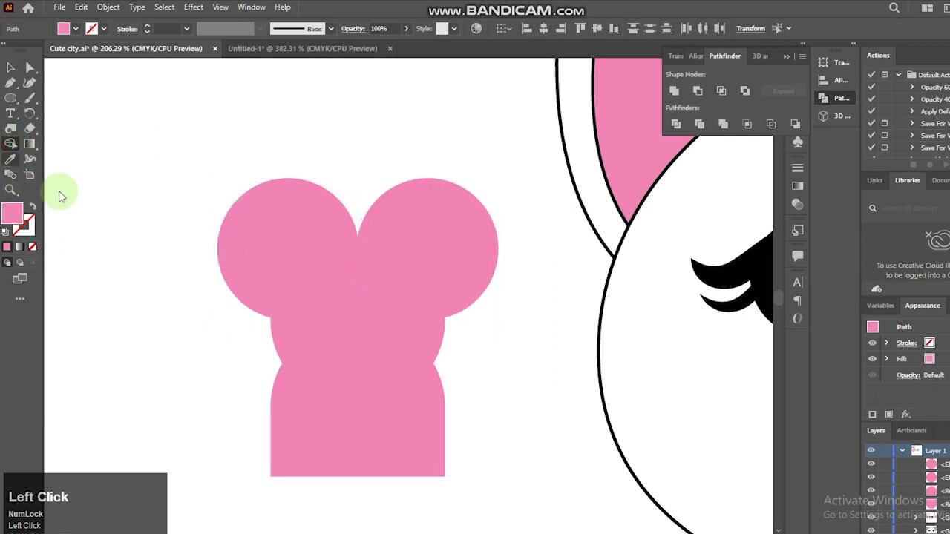
pyautogui.moveTo(319, 431); pyautogui.dragTo(450, 422)
pyautogui.moveTo(493, 295)
pyautogui.mouseDown()
pyautogui.moveTo(460, 219)
pyautogui.moveTo(296, 219)
pyautogui.moveTo(193, 232)
pyautogui.mouseUp()
pyautogui.hotkey('ctrl', 'z')
pyautogui.moveTo(269, 243)
pyautogui.mouseDown()
pyautogui.moveTo(311, 279)
pyautogui.moveTo(386, 250)
pyautogui.mouseUp()
# Delete the leftover thin slivers above the mouth shape's point.
pyautogui.moveTo(345, 201); pyautogui.dragTo(511, 324)
pyautogui.click(319, 376)
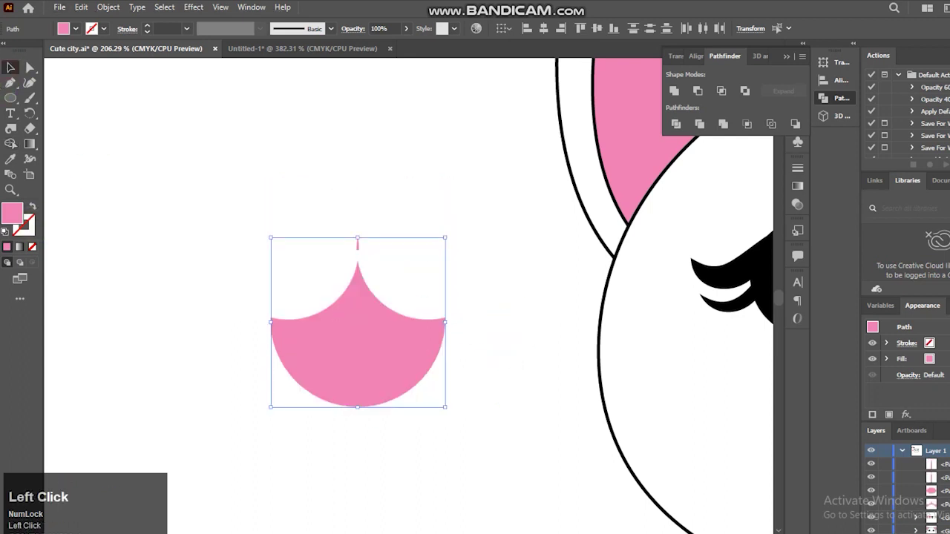
pyautogui.click(477, 479)
pyautogui.hotkey('ctrl', '0')
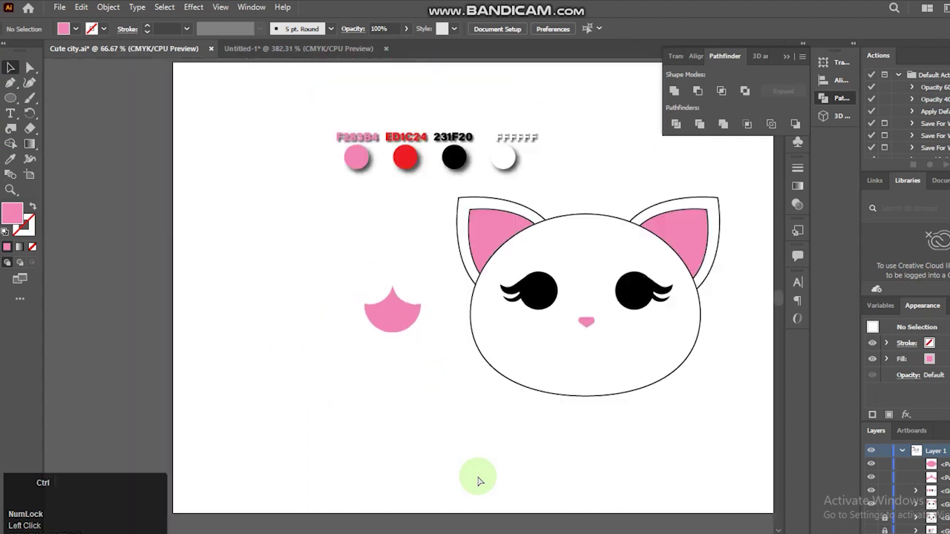
# Fill the lower oval part of the mouth with the red ED1C24 swatch as the tongue.
pyautogui.click(392, 315)
pyautogui.press('i')
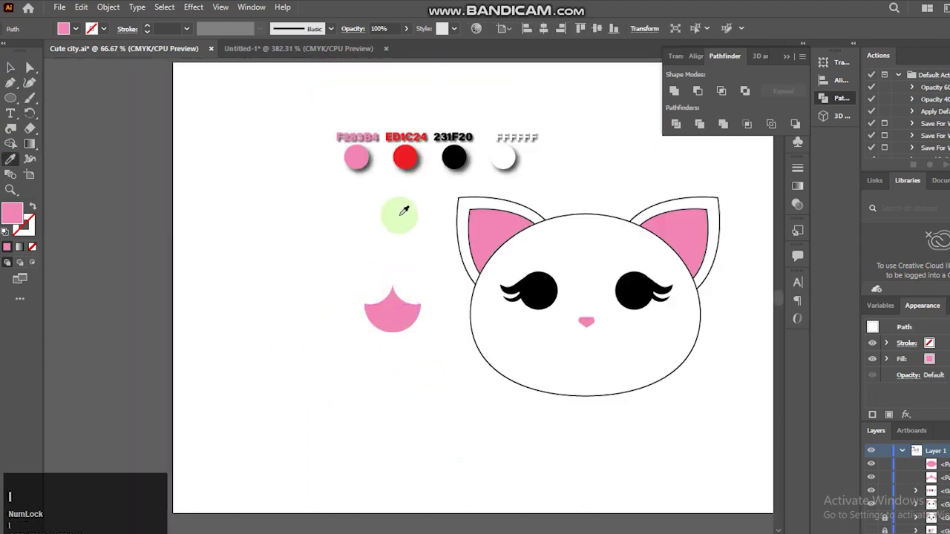
pyautogui.click(403, 154)
# Move both mouth parts together onto the cat's face, directly below the nose.
pyautogui.moveTo(425, 358); pyautogui.dragTo(425, 356)
pyautogui.moveTo(415, 318); pyautogui.dragTo(596, 362)
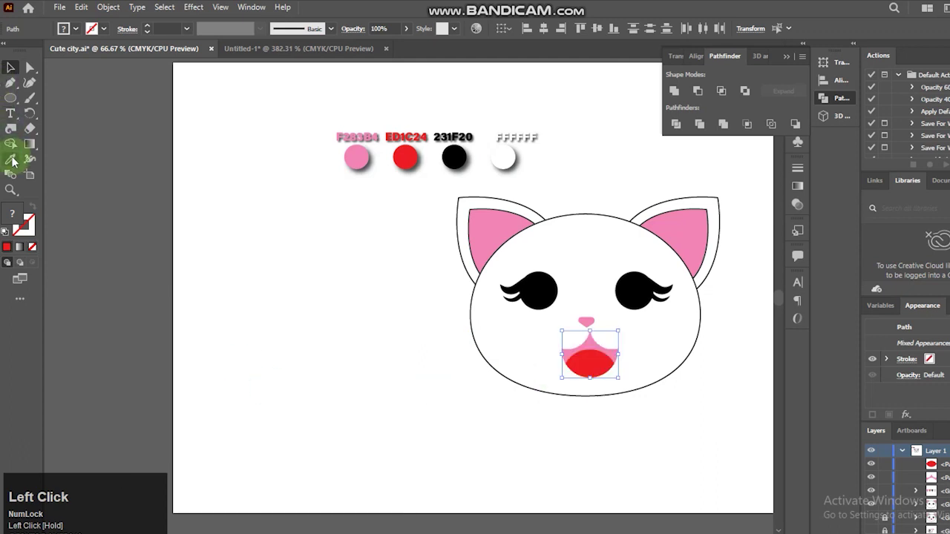
pyautogui.click(636, 337)
# Fill the upper part of the mouth with the black 231F20 swatch.
pyautogui.click(586, 339)
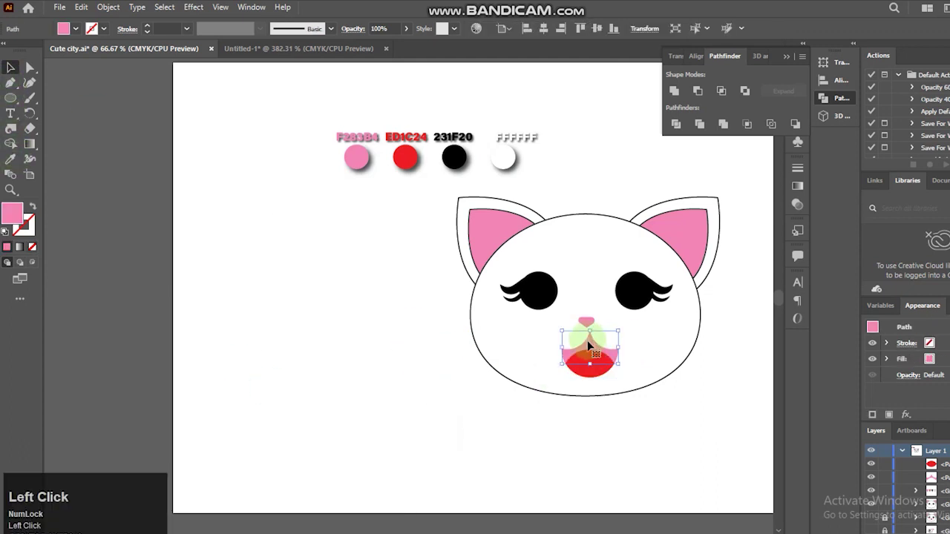
pyautogui.press('i')
pyautogui.click(454, 155)
pyautogui.click(10, 68)
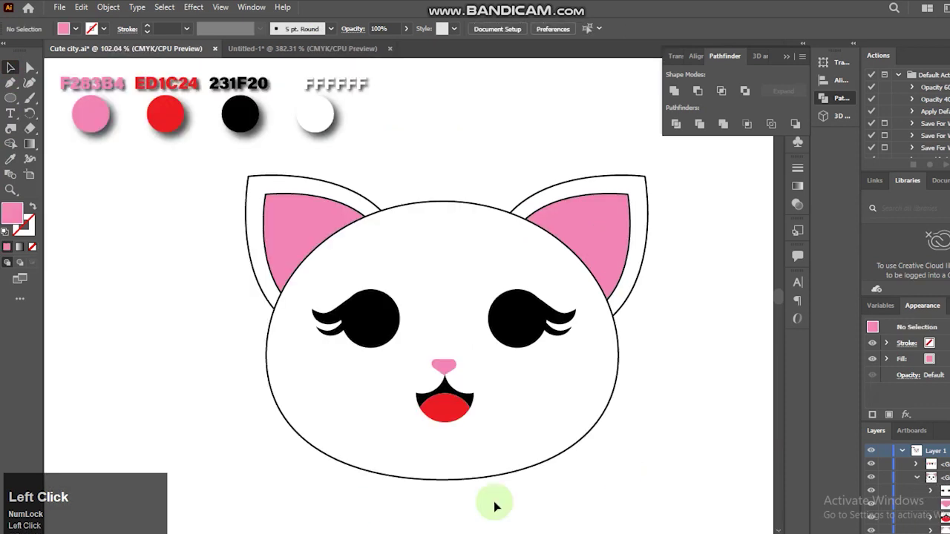
pyautogui.click(505, 460)
# Check the grouping of the eyes, the mouth and the head with ears by selecting each in turn.
pyautogui.scroll(-1, 508, 446)
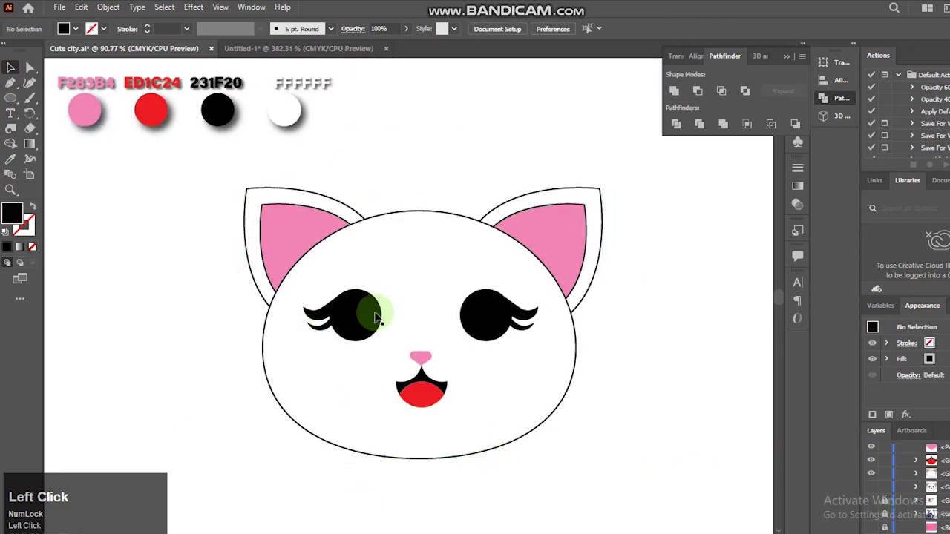
pyautogui.click(369, 317)
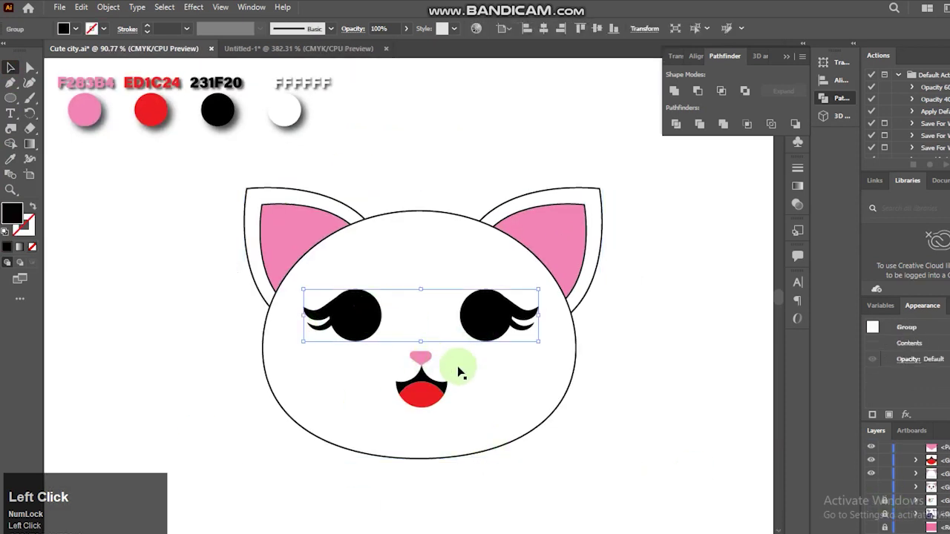
pyautogui.click(420, 387)
pyautogui.click(269, 220)
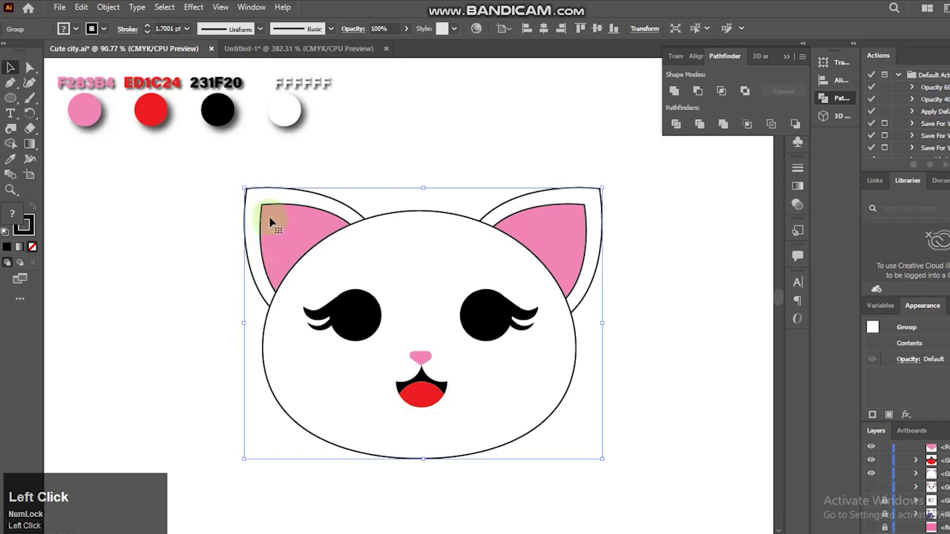
# Remove the stroke from the cat's head-and-ears group.
pyautogui.click(30, 237)
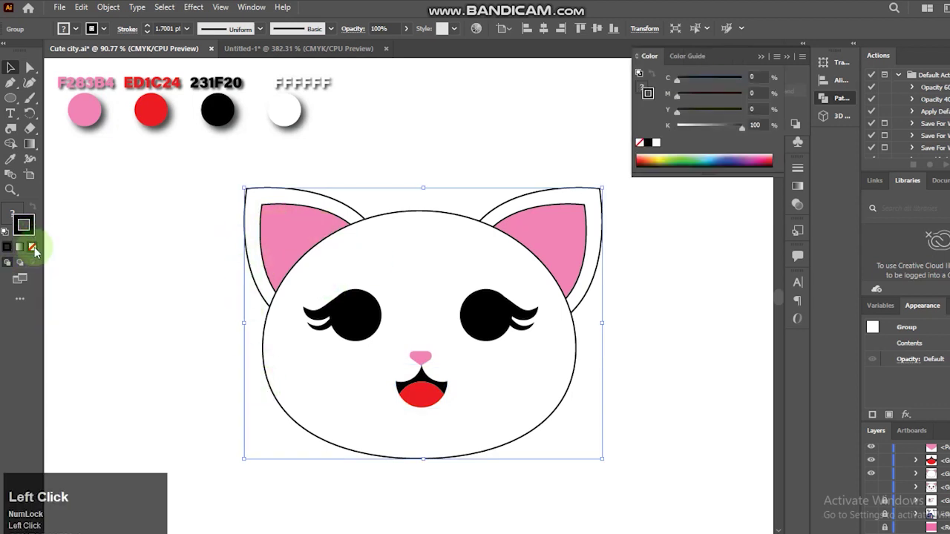
pyautogui.click(31, 247)
pyautogui.click(387, 261)
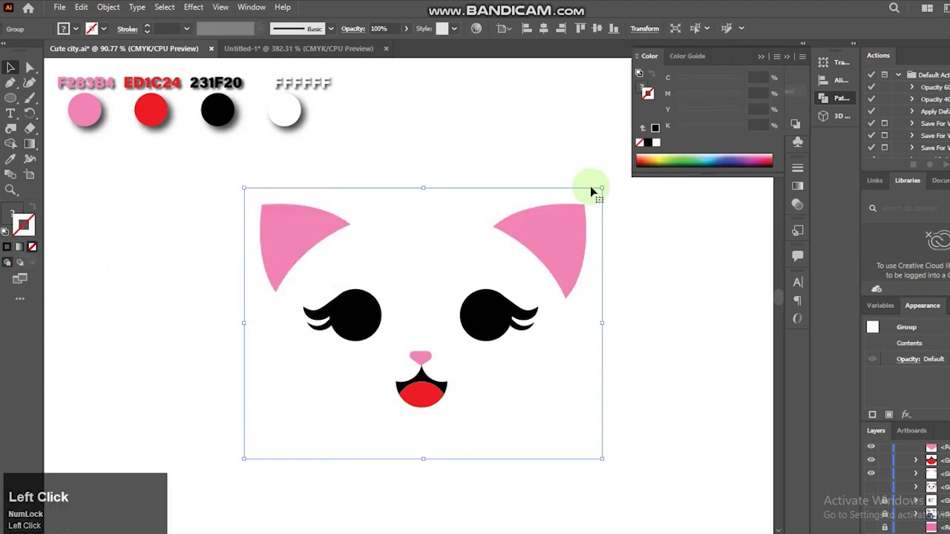
# Apply the 3D Inflate effect to the head-and-ears group.
pyautogui.click(249, 8)
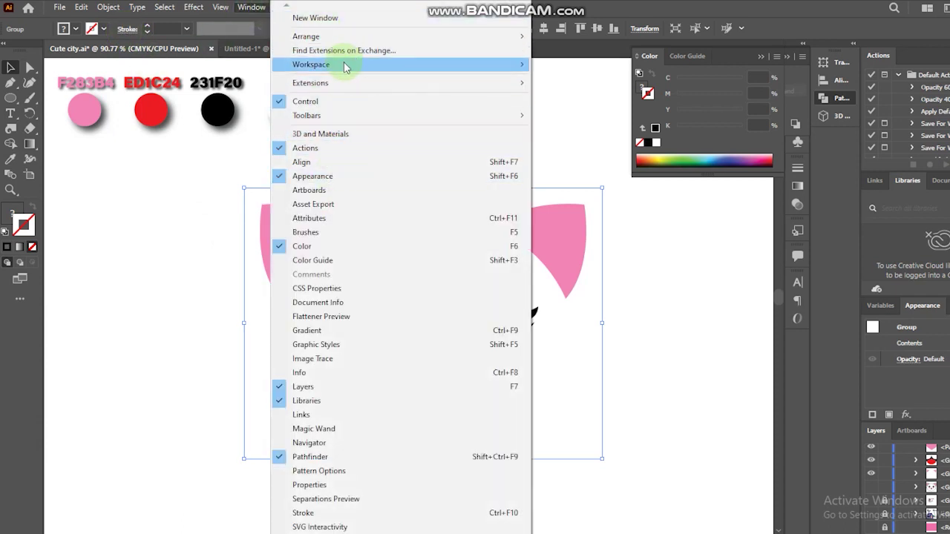
pyautogui.click(307, 135)
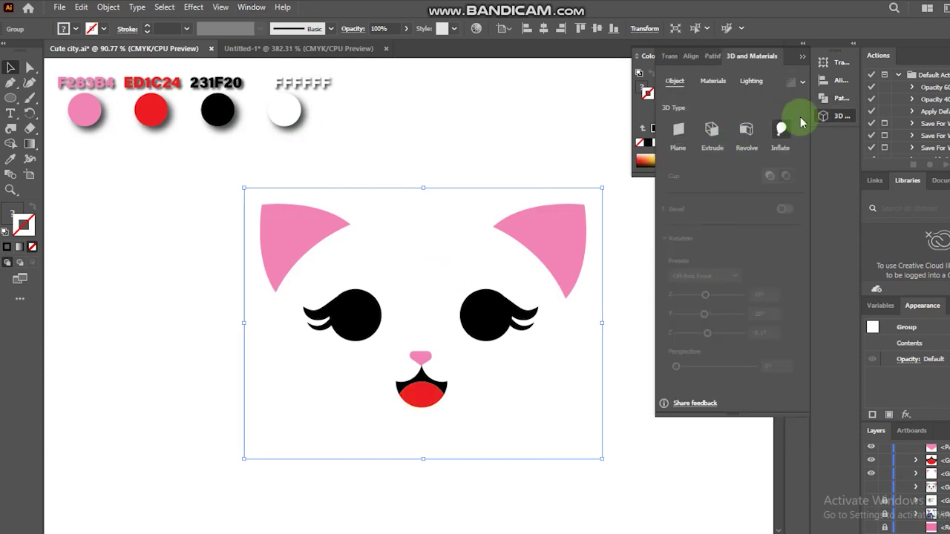
pyautogui.click(780, 131)
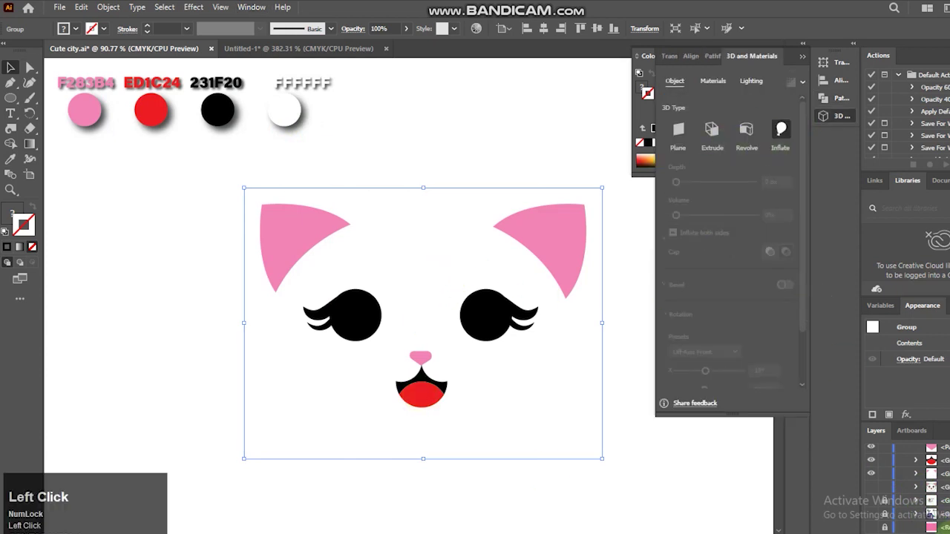
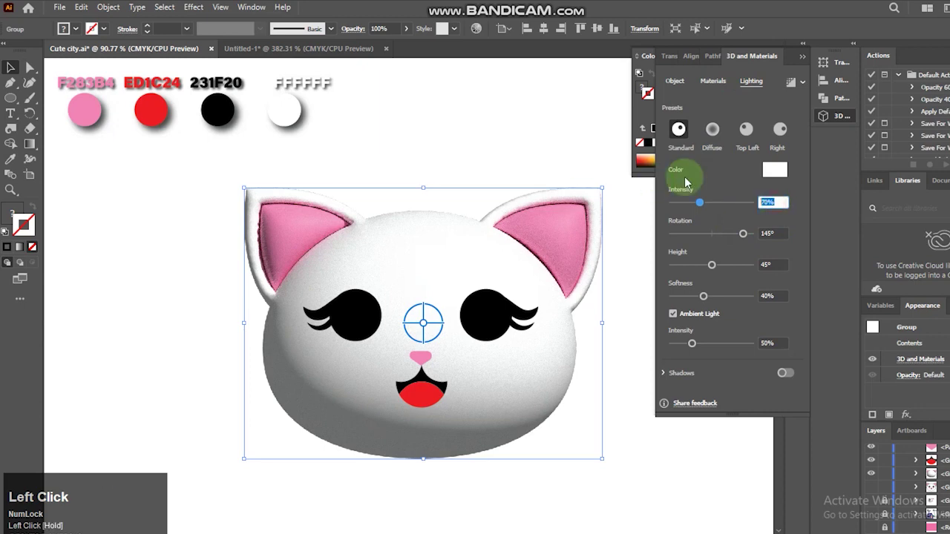
# Set the head's 3D lighting to 97% intensity, 90° rotation, 48° height and 90% softness.
pyautogui.write('97')
pyautogui.press('Return')
pyautogui.click(663, 256)
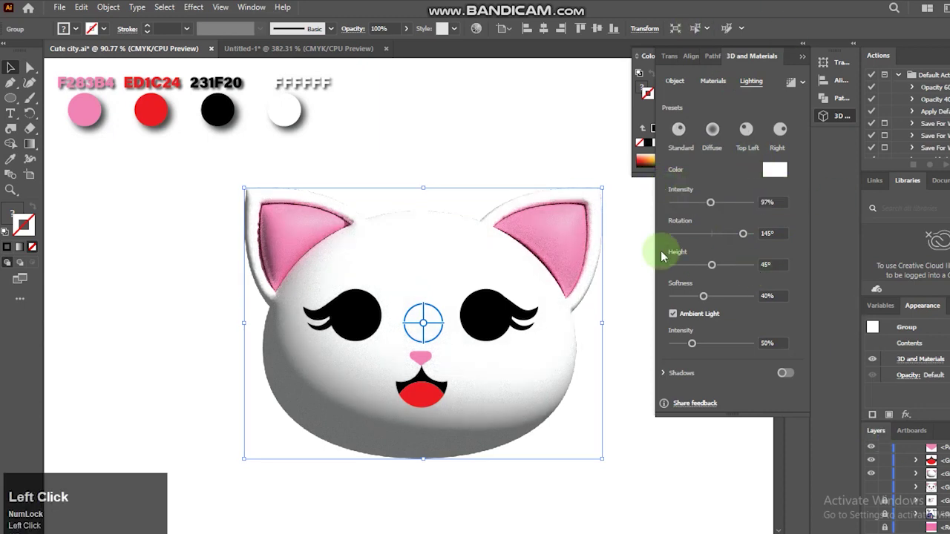
pyautogui.click(772, 233)
pyautogui.click(743, 236)
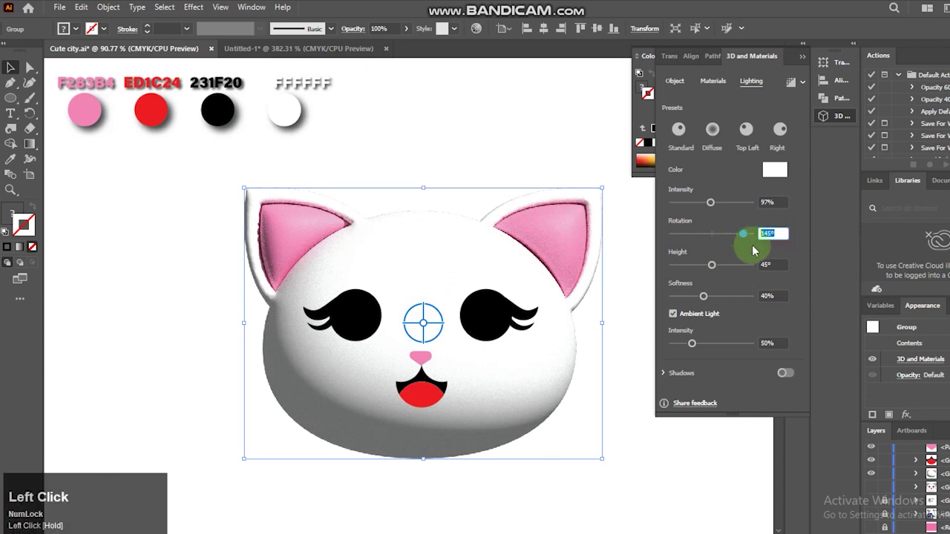
pyautogui.write('90')
pyautogui.moveTo(712, 265); pyautogui.dragTo(714, 265)
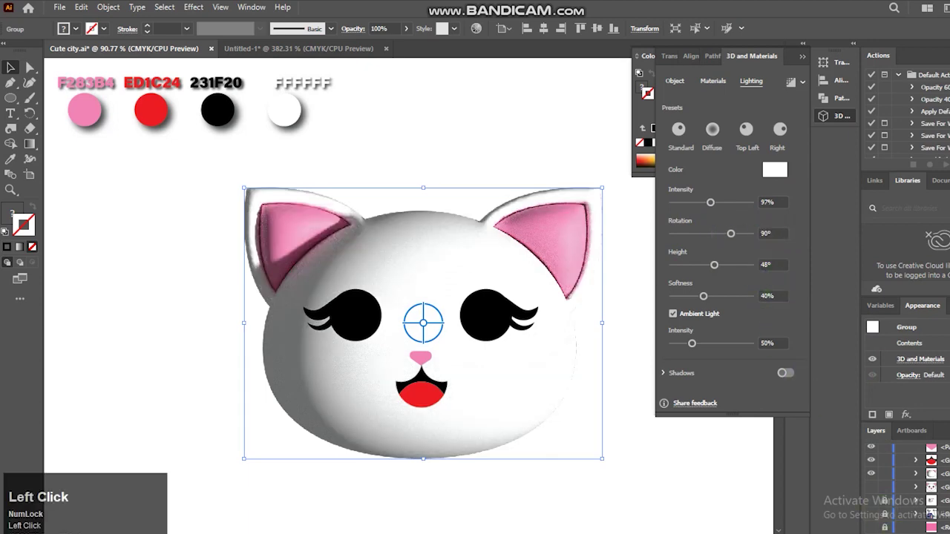
pyautogui.click(779, 296)
pyautogui.click(776, 296)
pyautogui.write('90')
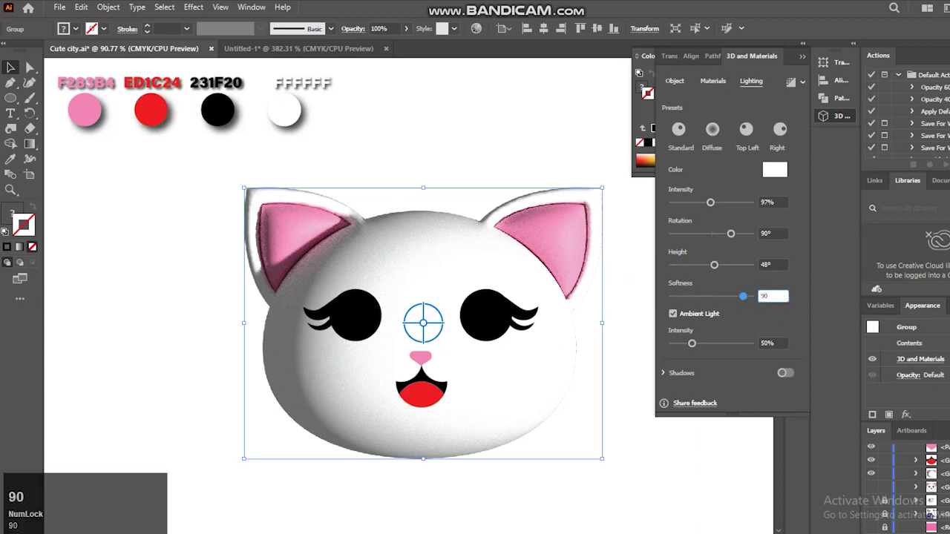
pyautogui.press('Return')
pyautogui.click(854, 429)
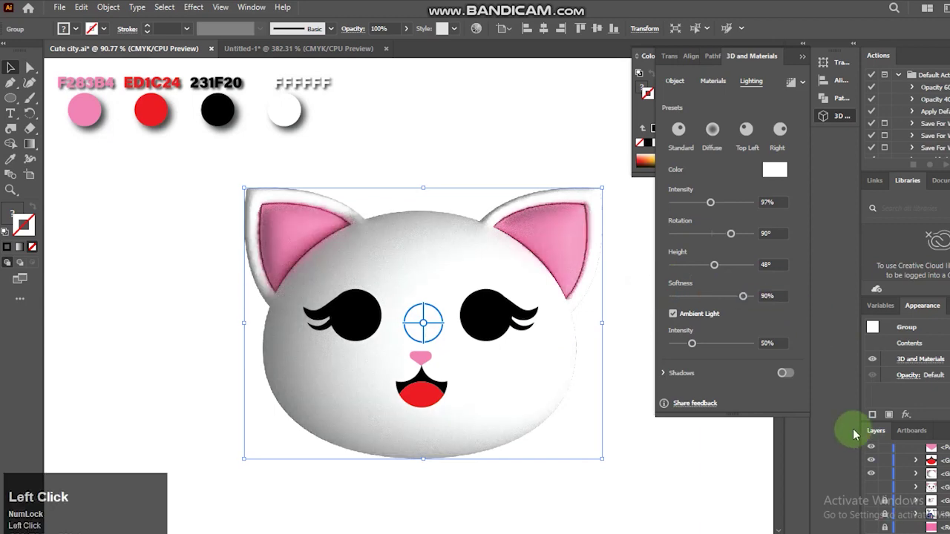
# Turn on 3D shadows behind the head and set the shadow bounds to 200%.
pyautogui.click(785, 373)
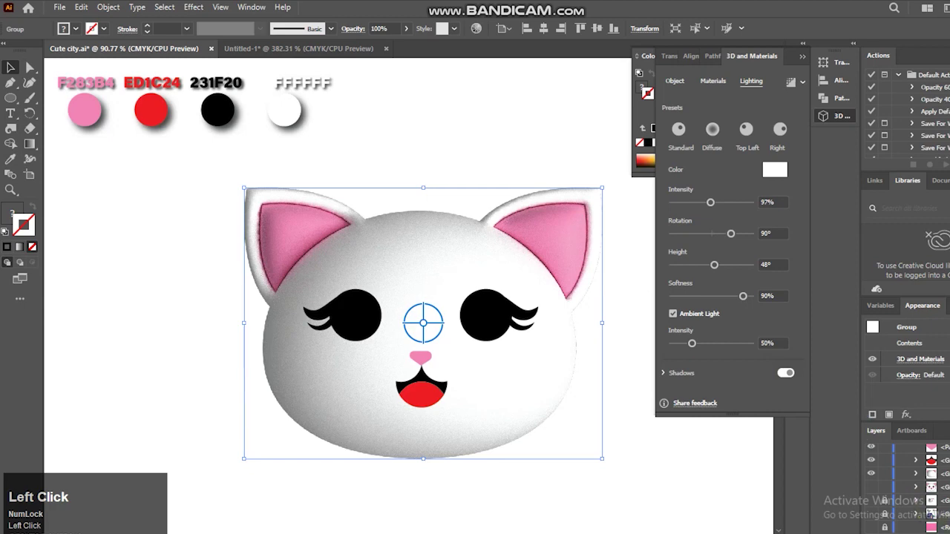
pyautogui.moveTo(805, 308); pyautogui.dragTo(800, 371)
pyautogui.click(775, 381)
pyautogui.write('1')
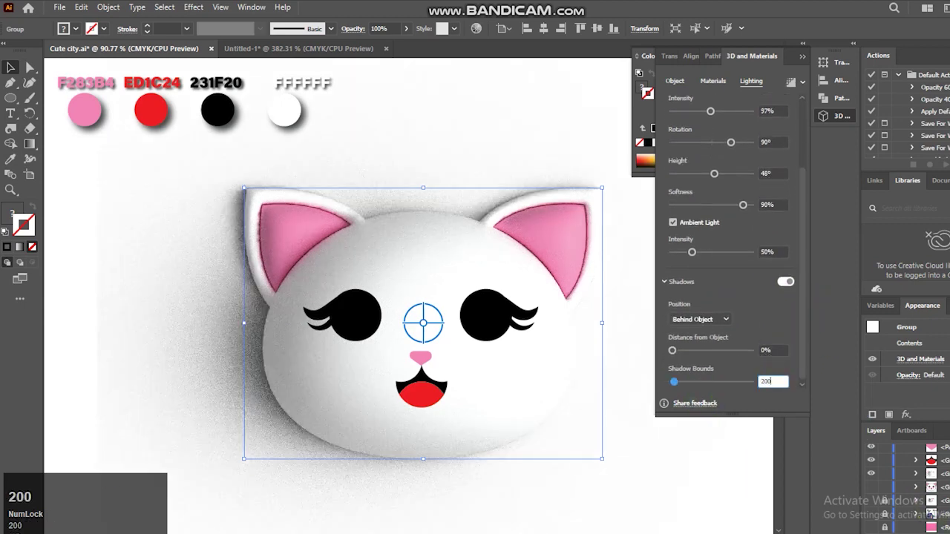
pyautogui.write('00')
pyautogui.click(400, 269)
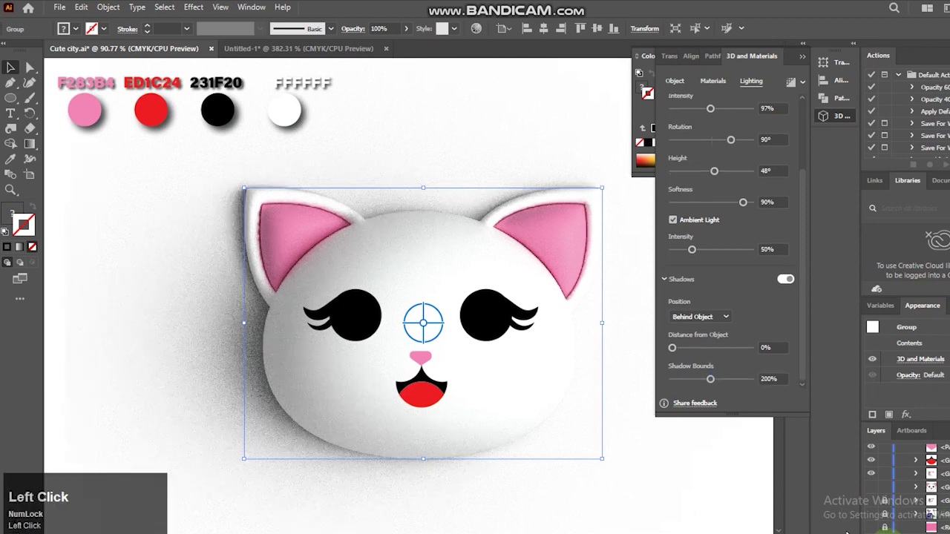
# Render the head with ray tracing at High quality with Reduce Noise on.
pyautogui.click(803, 83)
pyautogui.click(786, 105)
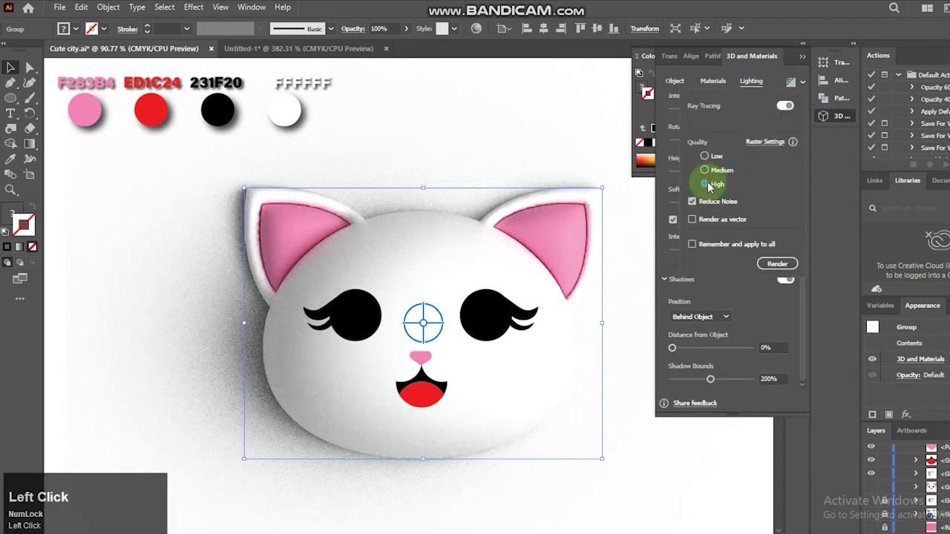
pyautogui.click(777, 264)
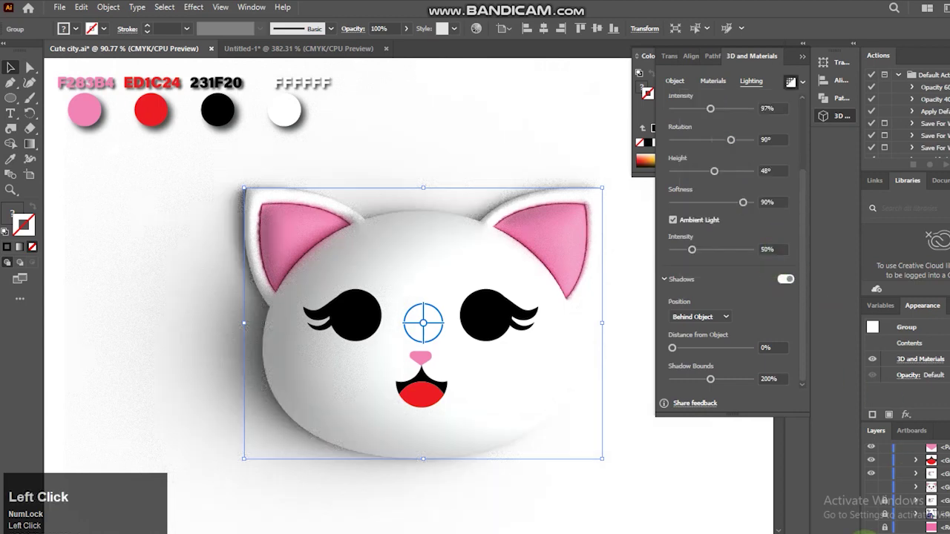
# Apply the 3D Inflate effect to the group of black lashed eyes.
pyautogui.click(361, 321)
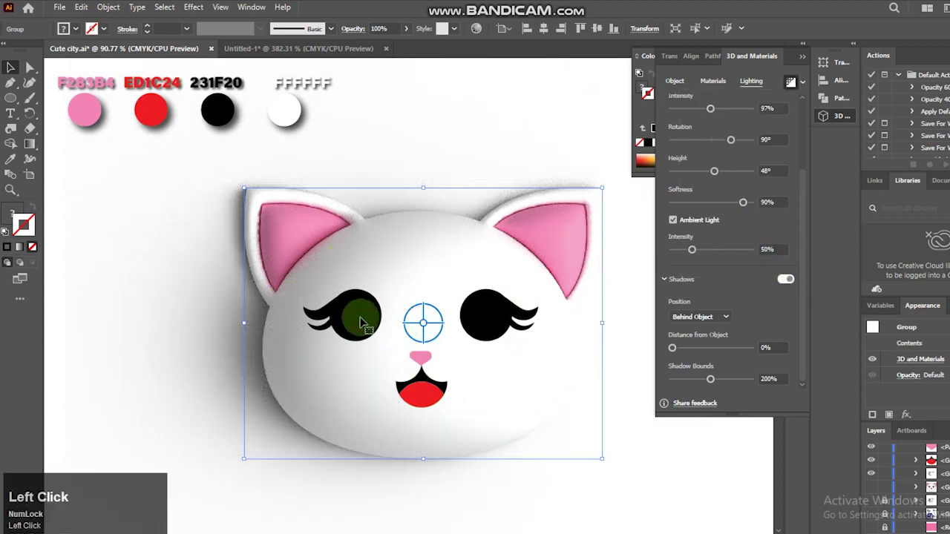
pyautogui.click(482, 315)
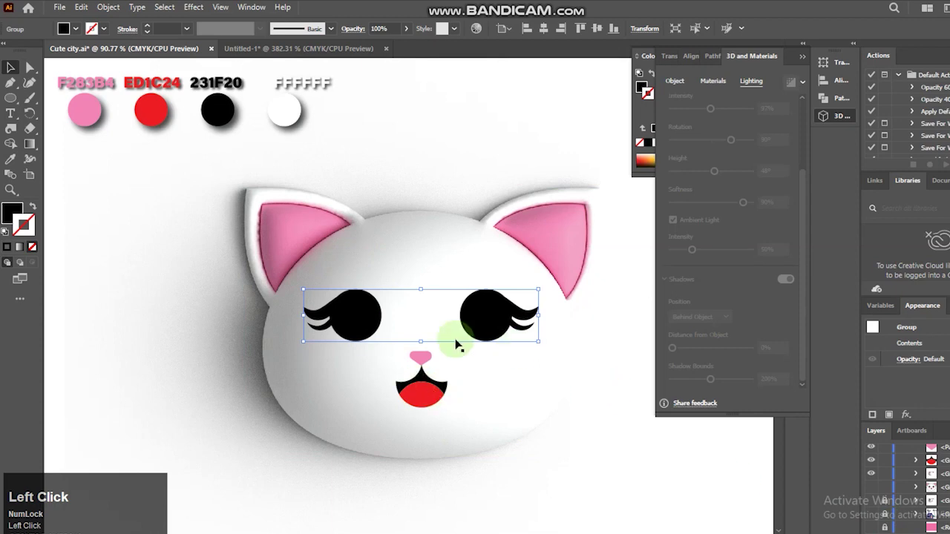
pyautogui.click(675, 83)
pyautogui.click(781, 129)
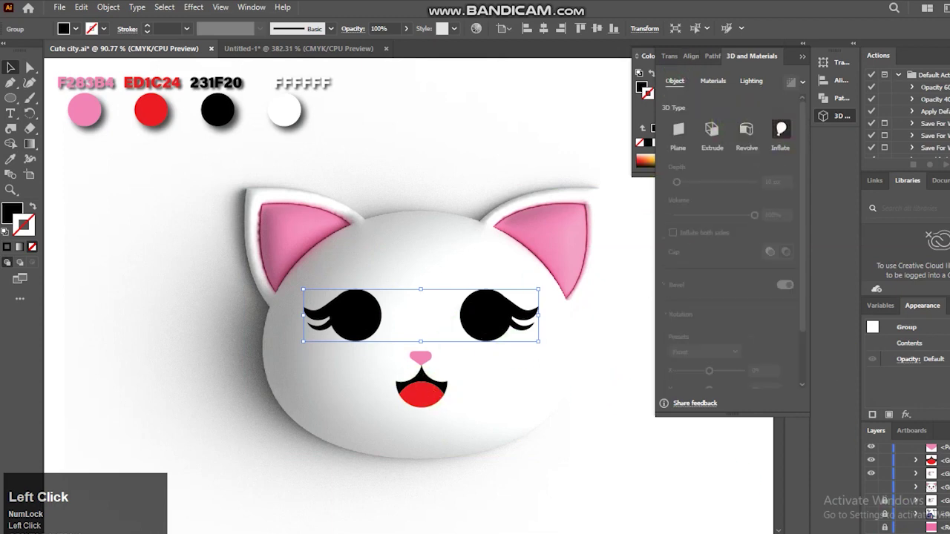
# Set the roughness of the eyes' default material to 0.63.
pyautogui.click(712, 81)
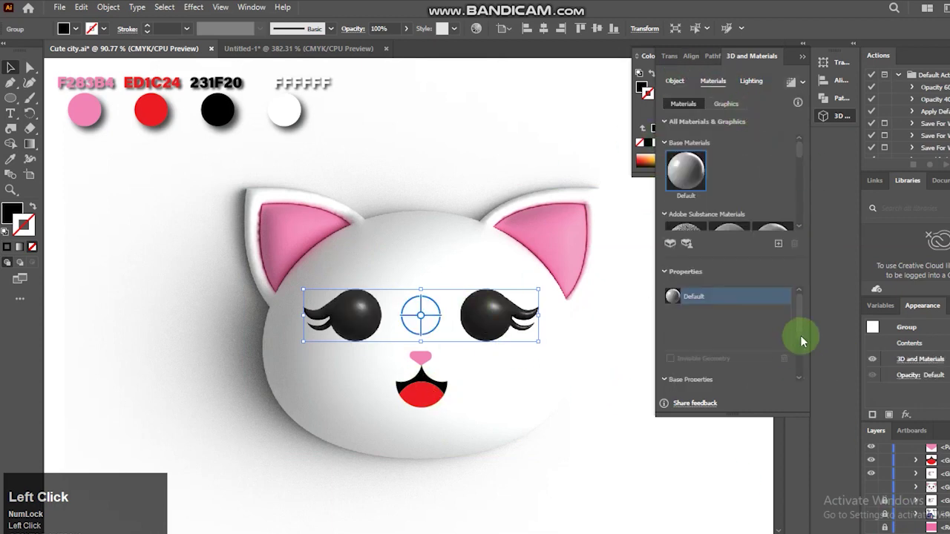
pyautogui.click(767, 338)
pyautogui.click(705, 338)
pyautogui.write('0')
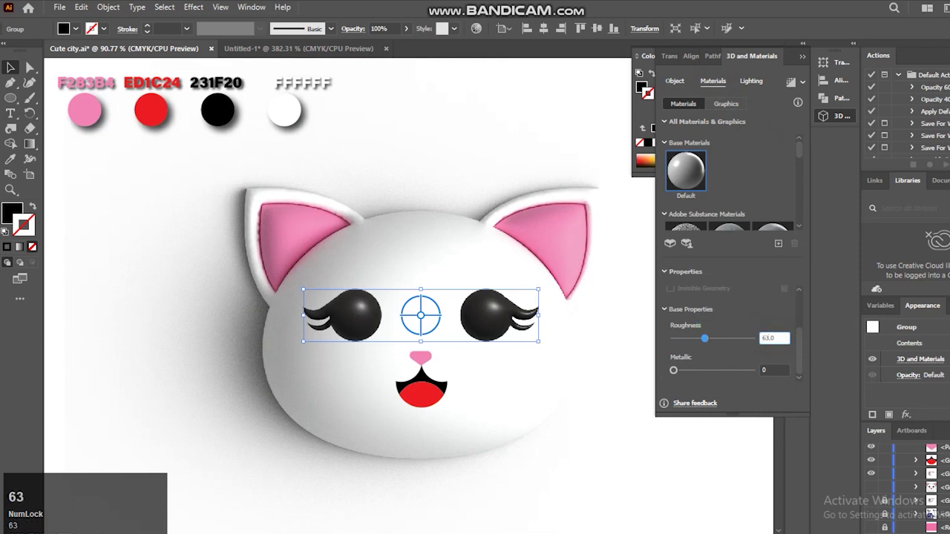
pyautogui.moveTo(767, 339); pyautogui.dragTo(727, 343)
pyautogui.write('.63')
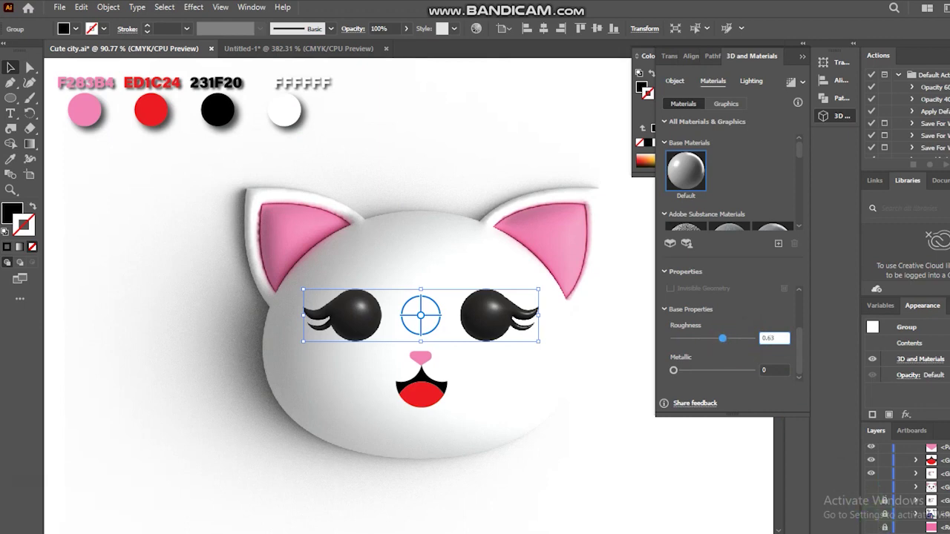
pyautogui.click(767, 371)
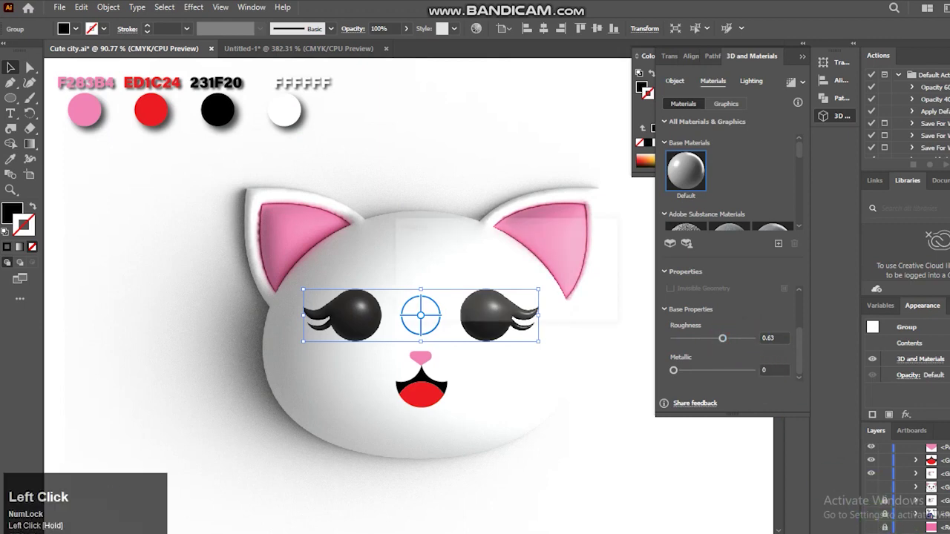
# Set the eyes' 3D lighting to 97% intensity and 90° rotation.
pyautogui.click(750, 83)
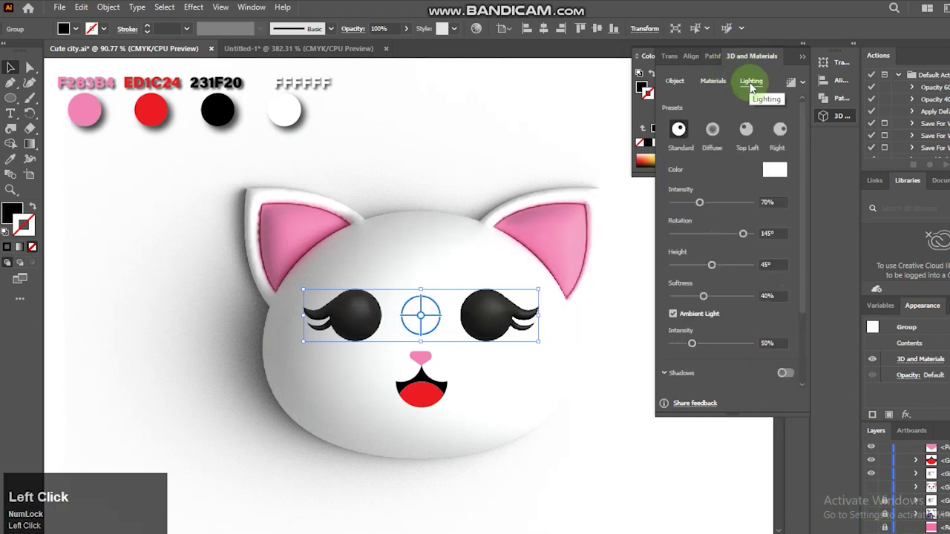
pyautogui.click(771, 202)
pyautogui.write('87')
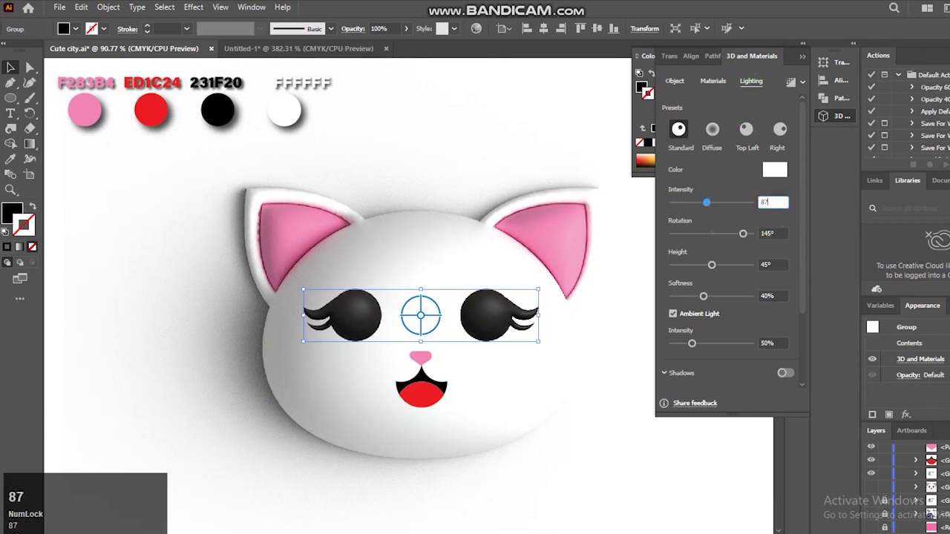
pyautogui.write('97')
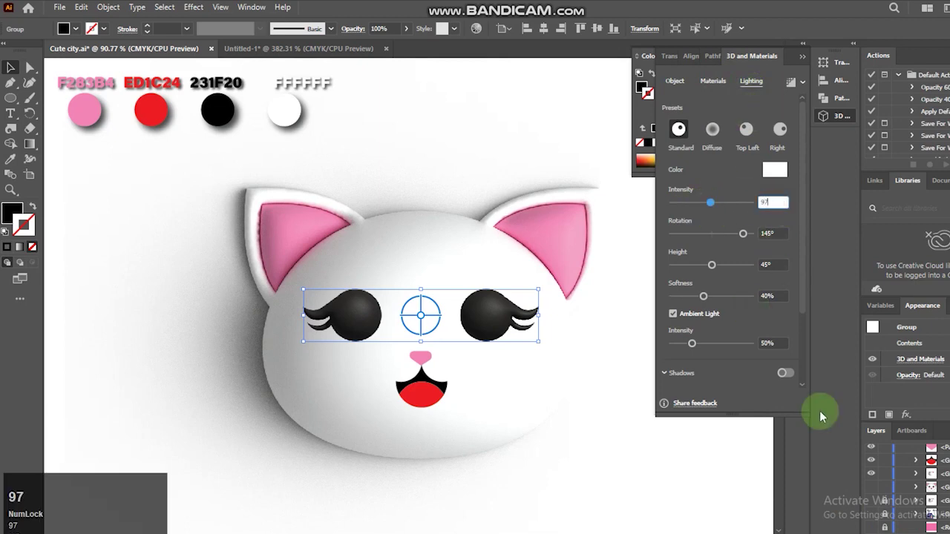
pyautogui.click(774, 264)
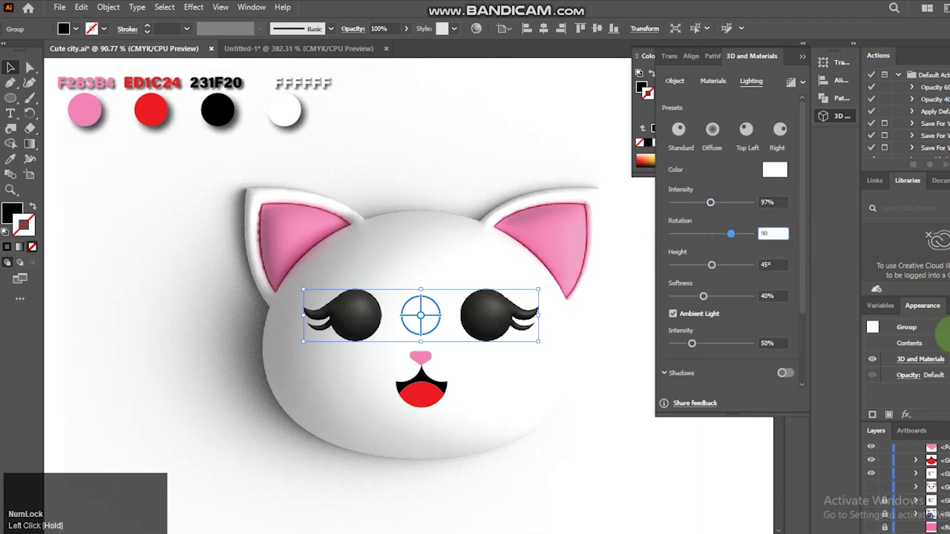
pyautogui.click(949, 334)
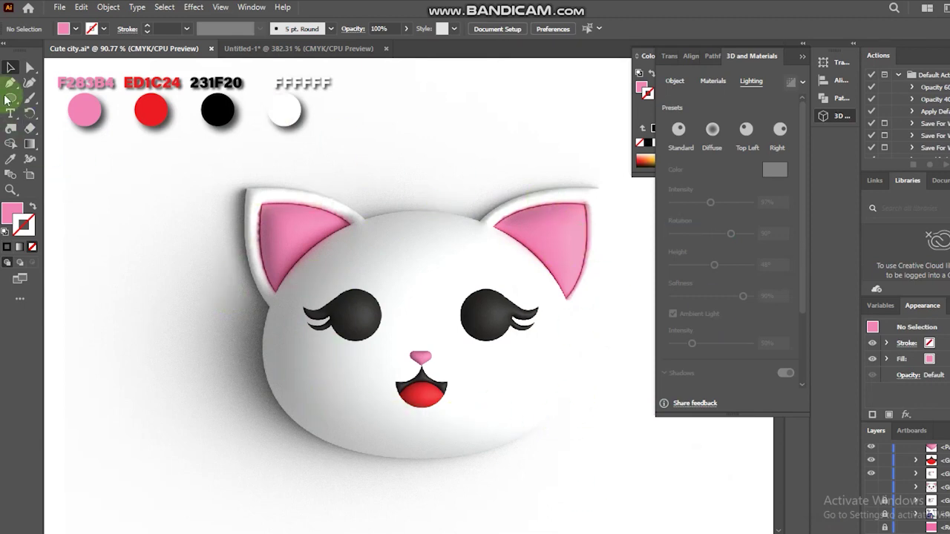
# Draw a pink rectangle about 891 × 621 px that covers the artboard.
pyautogui.rightClick(9, 102)
pyautogui.click(48, 66)
pyautogui.moveTo(48, 66); pyautogui.dragTo(169, 445)
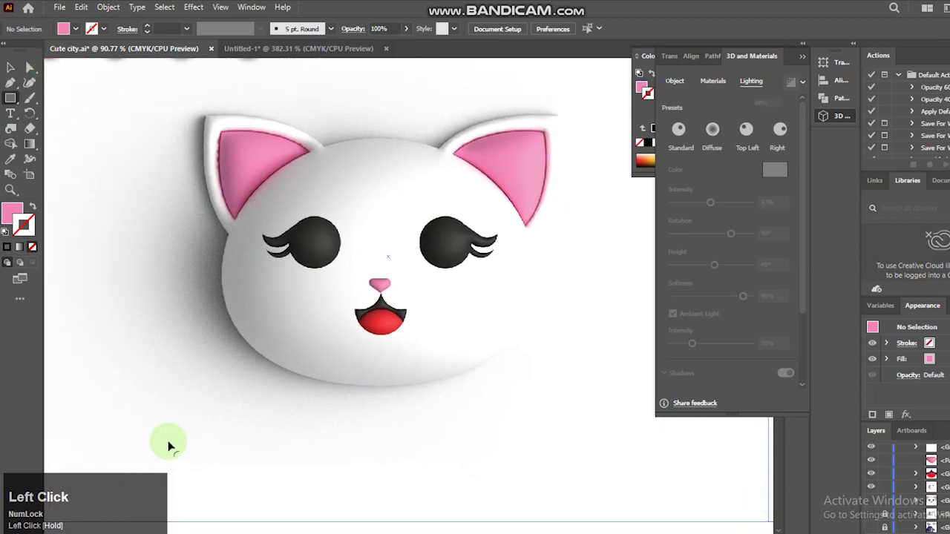
pyautogui.click(656, 448)
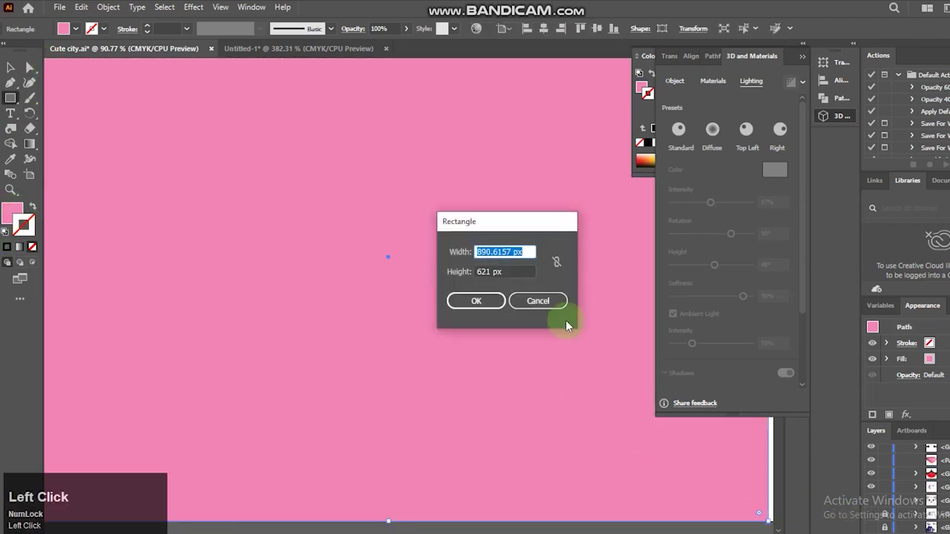
pyautogui.click(537, 302)
# Send the pink rectangle behind all the artwork as the background and put the 3D settings away.
pyautogui.hotkey('ctrl', 'shift', '[')
pyautogui.click(11, 68)
pyautogui.moveTo(301, 464); pyautogui.dragTo(324, 514)
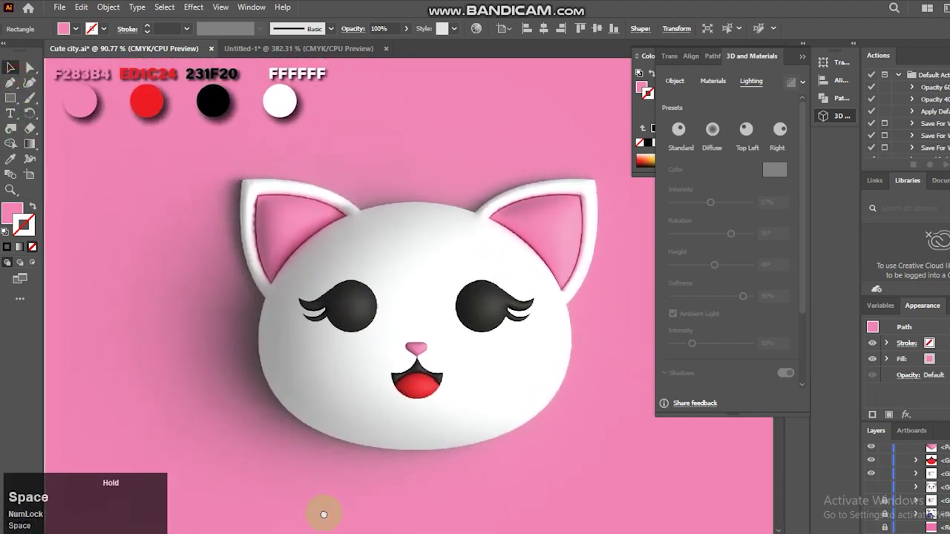
pyautogui.click(803, 58)
pyautogui.click(765, 58)
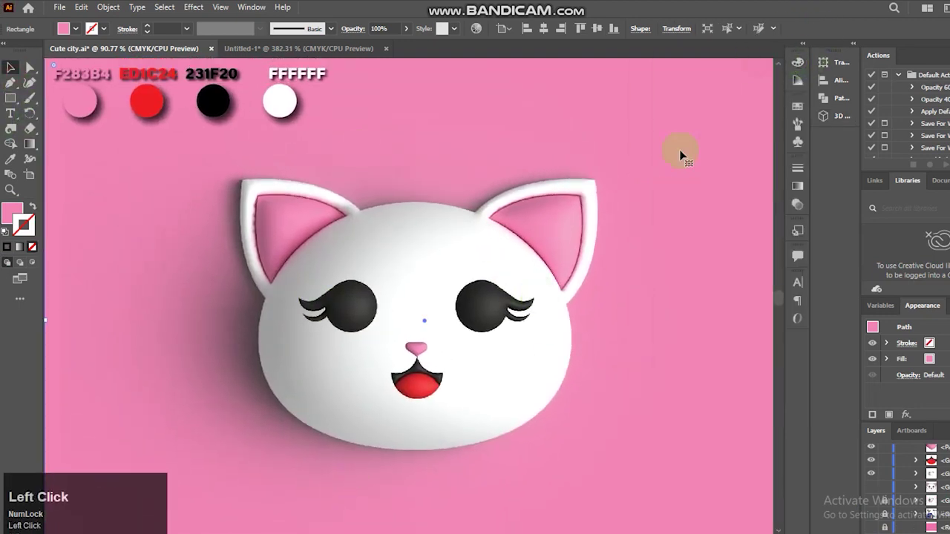